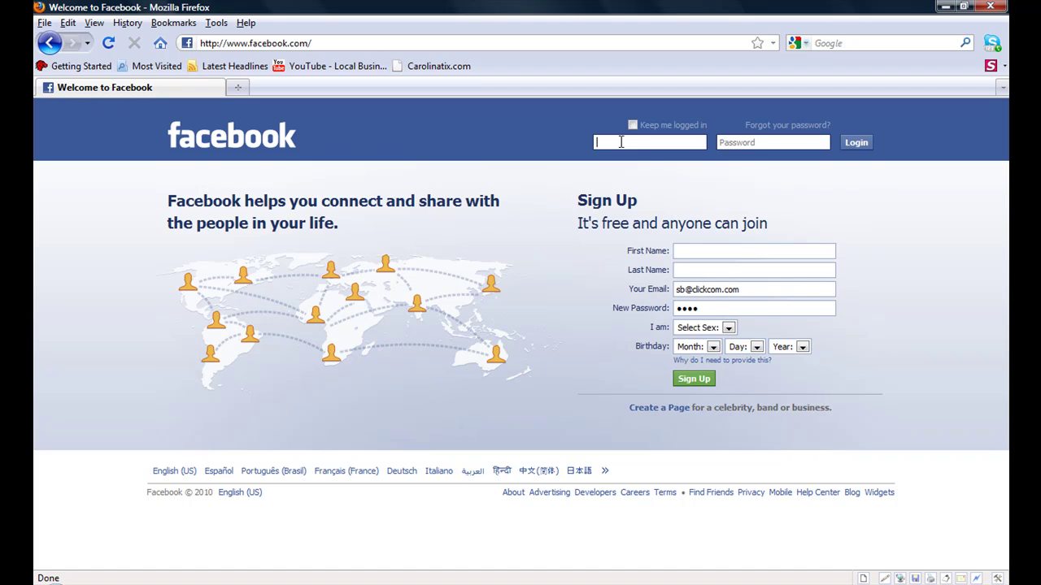
Log in to the account by filling in the e-mail address and entering the account password.
text(jd)
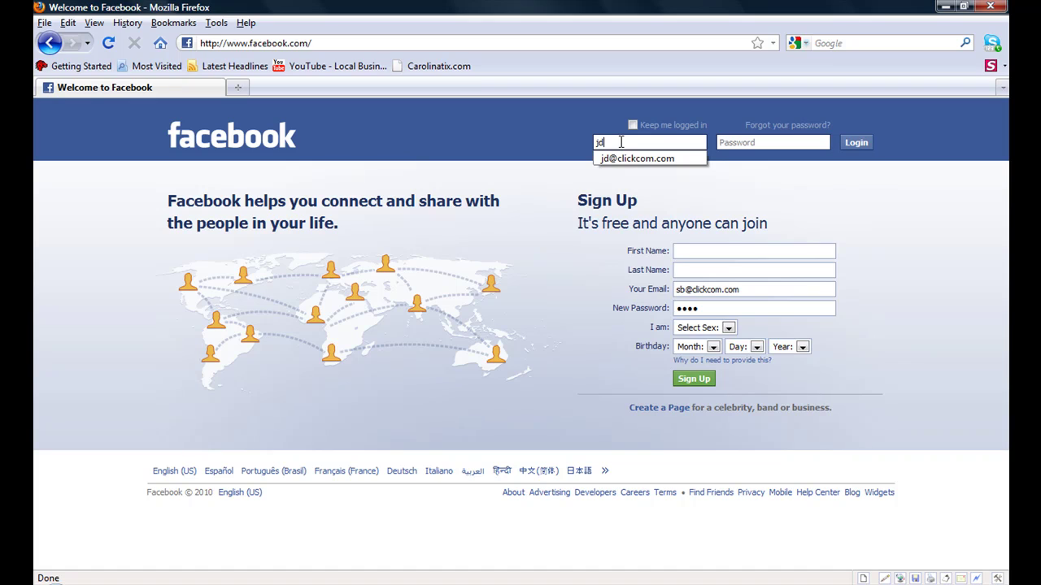
click(637, 158)
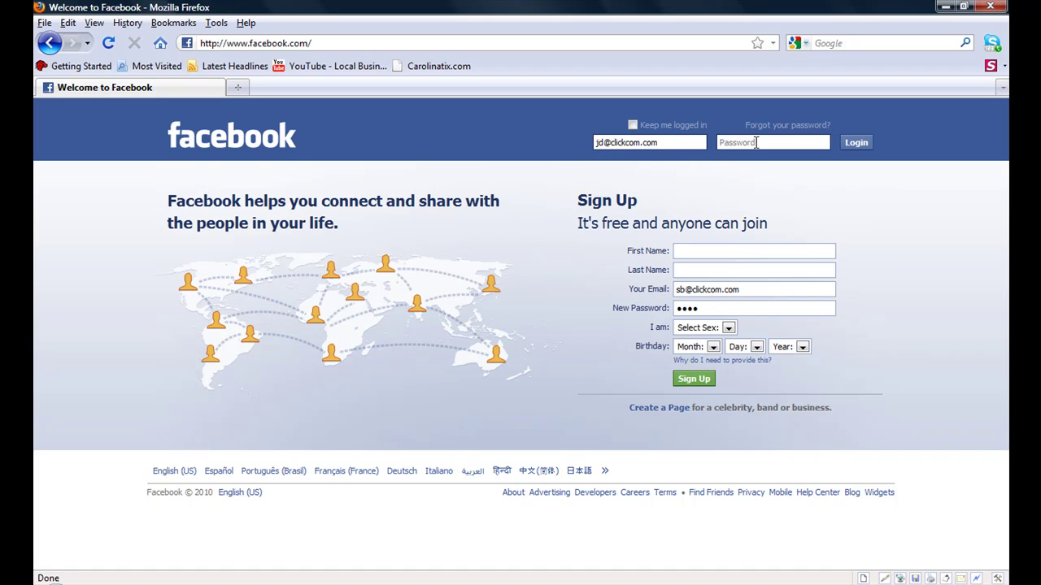
click(756, 143)
text(*******)
click(857, 145)
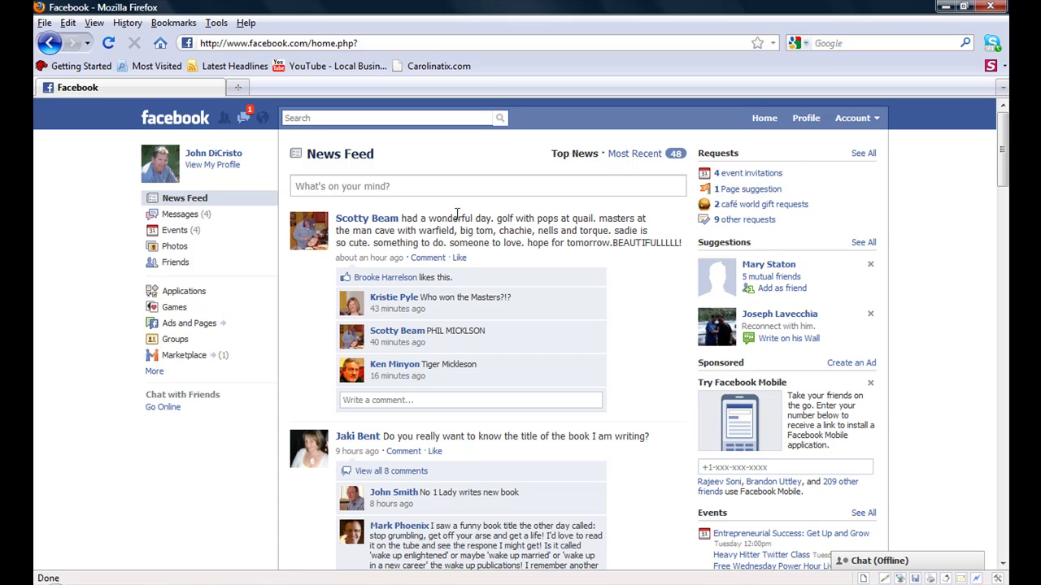
Start a new ad from Ads and Pages and set its destination URL to blogger.clickcom.com.
click(201, 330)
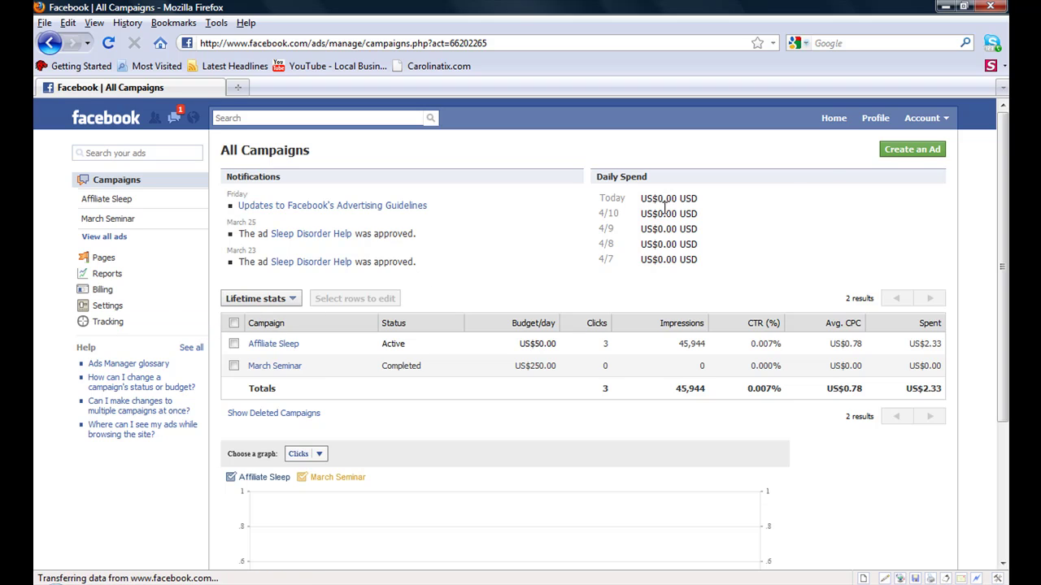
click(910, 157)
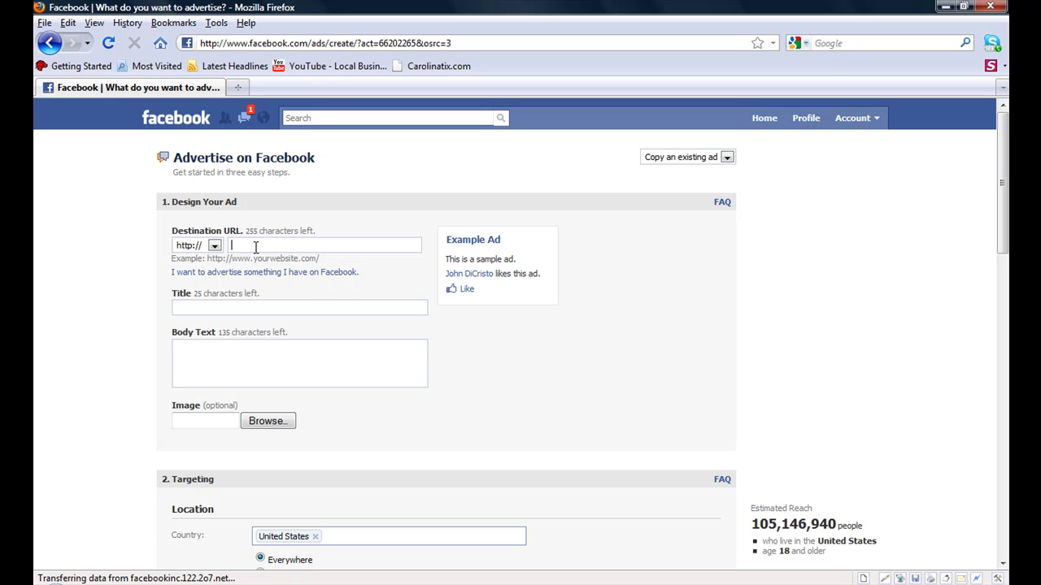
text(blogge)
text(r)
text(.comcl)
text(ickcom.c)
click(277, 245)
key(BackSpace)
key(BackSpace)
key(BackSpace)
key(BackSpace)
text(.com)
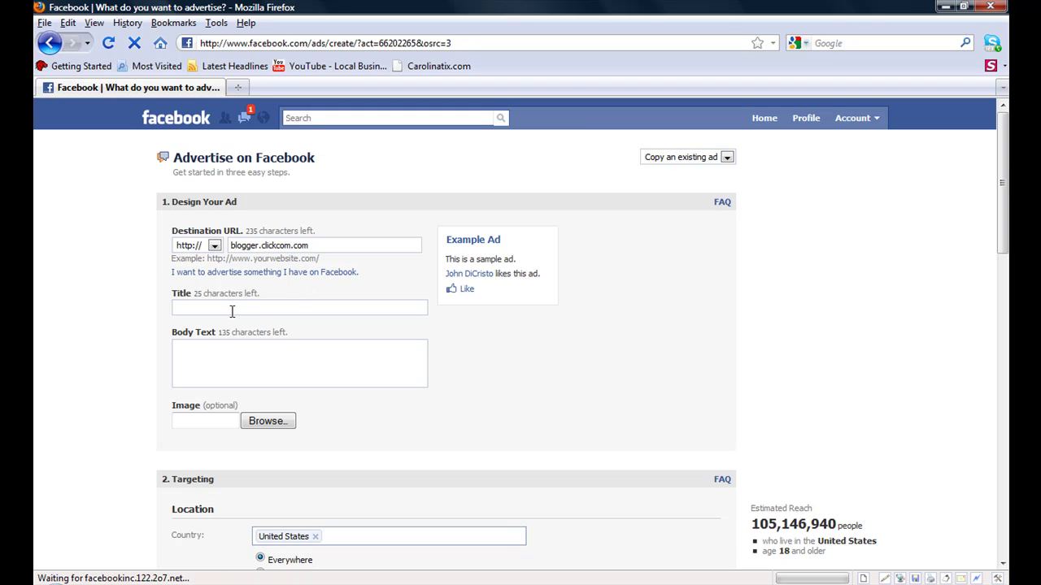
Set the ad title to "SEO Blog" and the body text to "How to produce a facebook ad using PPC (pay per click) marketing".
text(SEO )
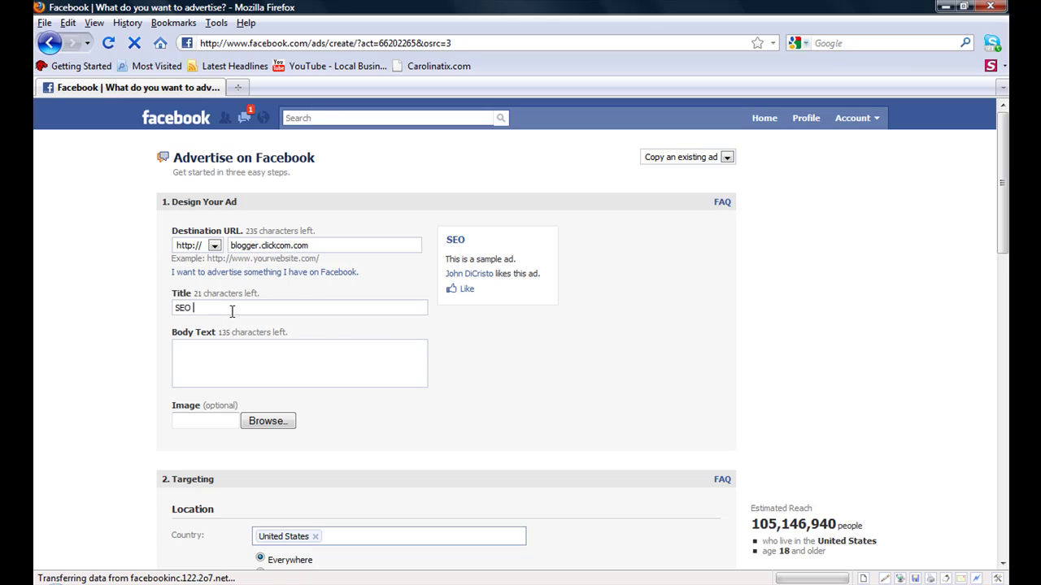
text(Blog)
text(How tompr)
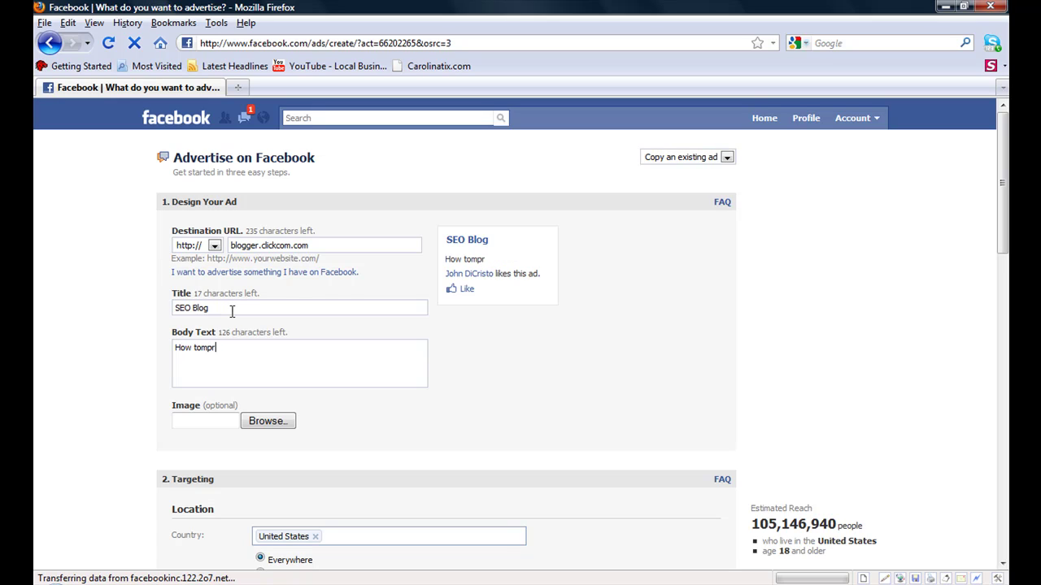
key(BackSpace)
key(BackSpace)
key(BackSpace)
text(produce a facebook ad)
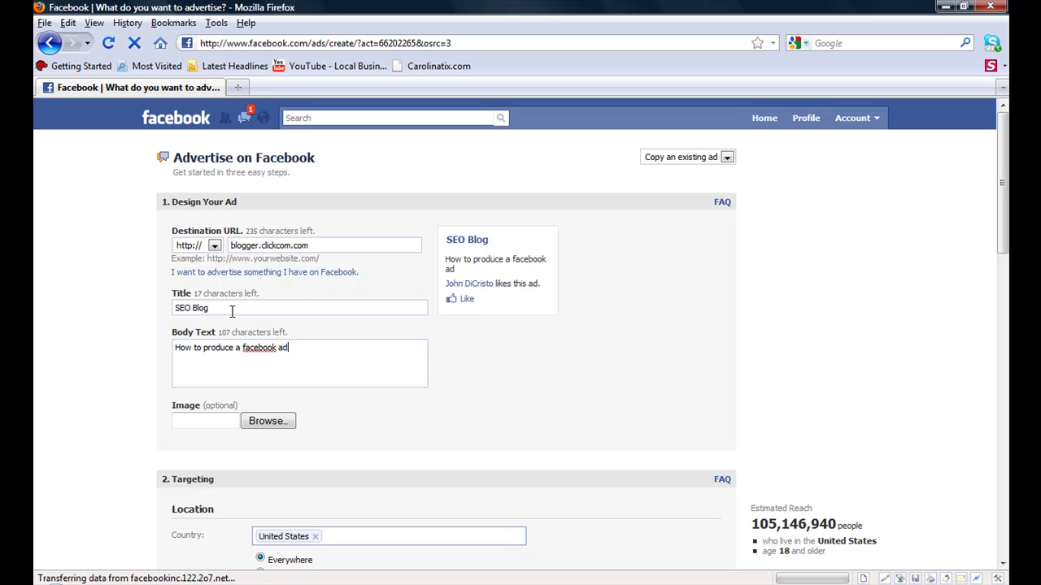
text( using PPC)
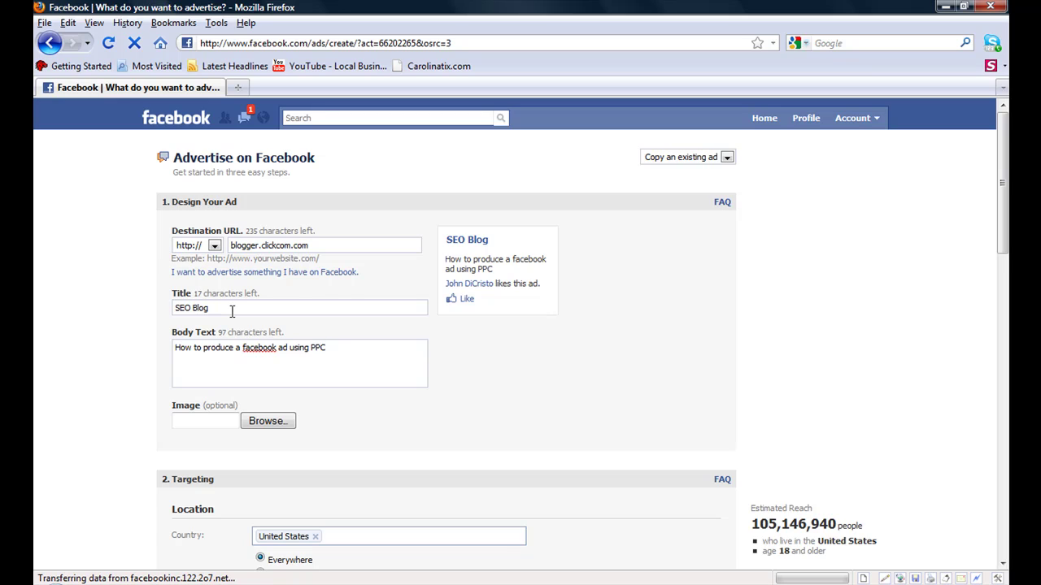
text( (pay per clickc)
key(BackSpace)
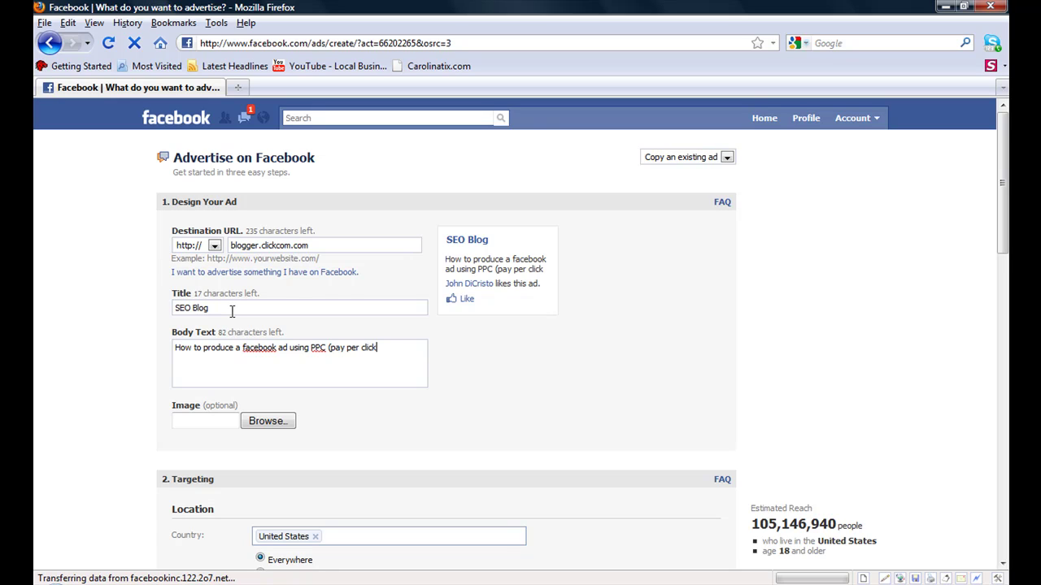
text() marketing)
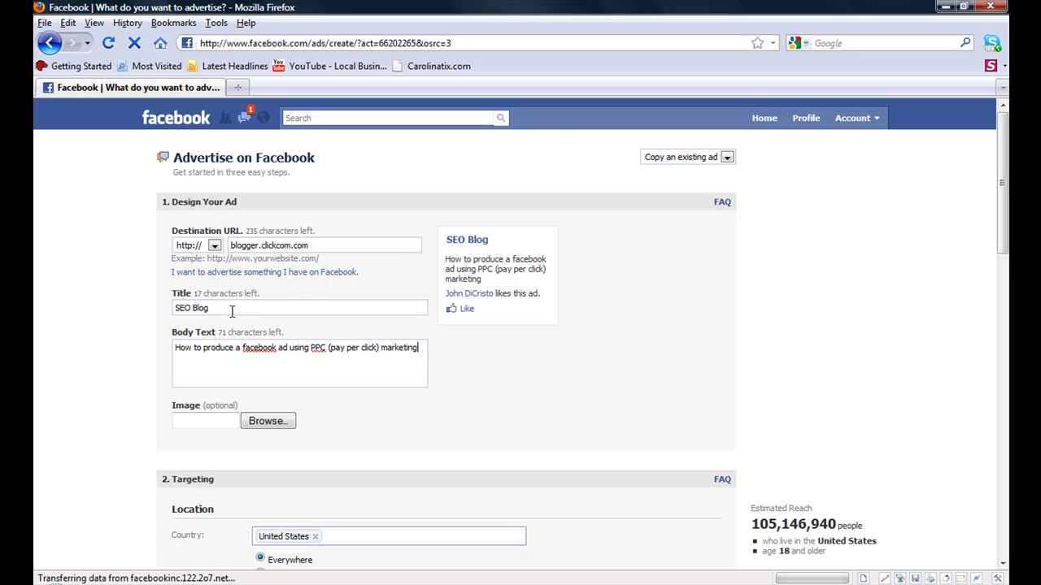
Upload the ClickCom.com logo from the Pictures folder as the ad image.
click(208, 422)
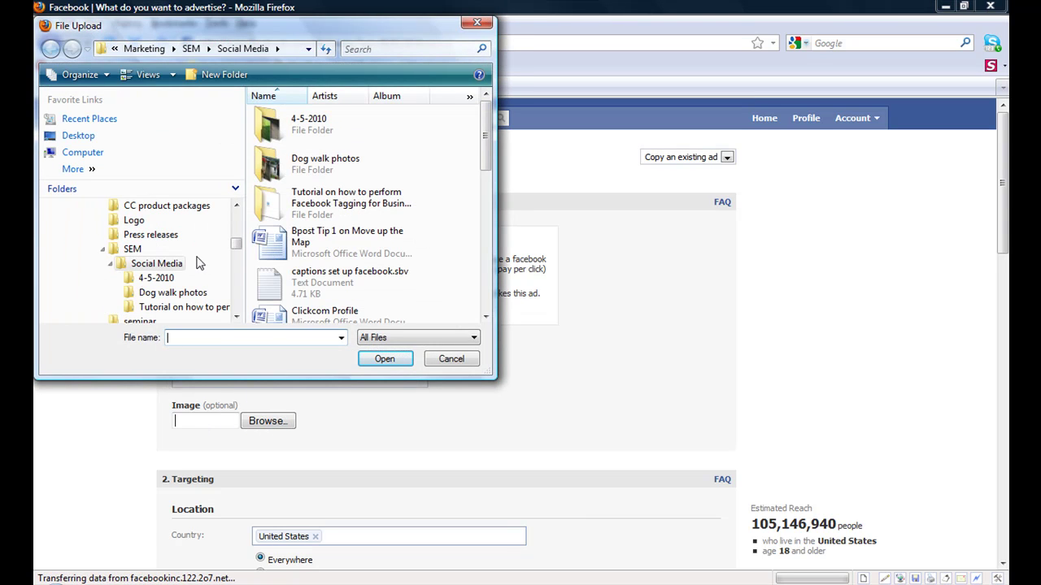
drag(236, 245, 237, 219)
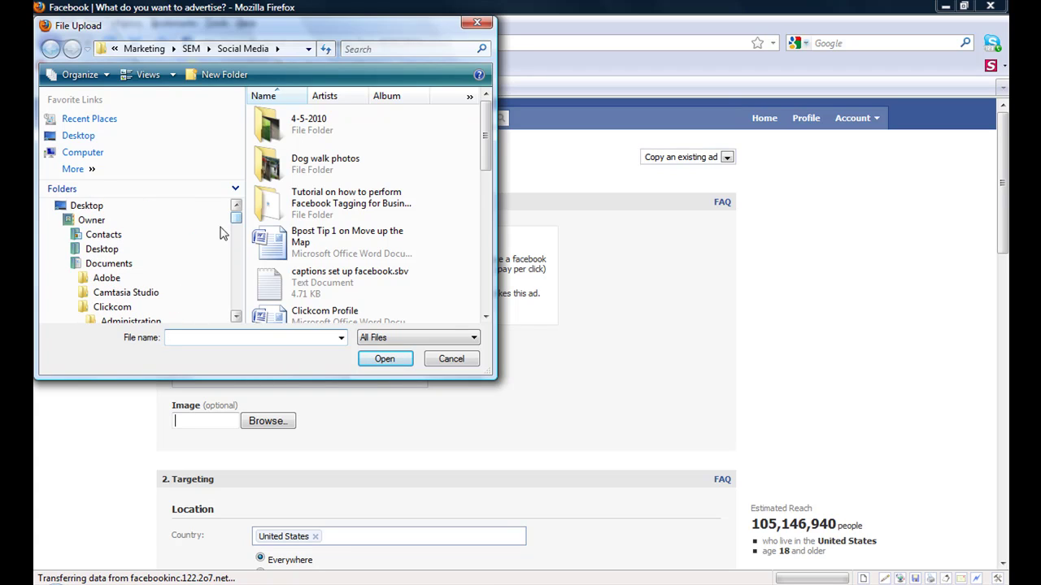
click(130, 308)
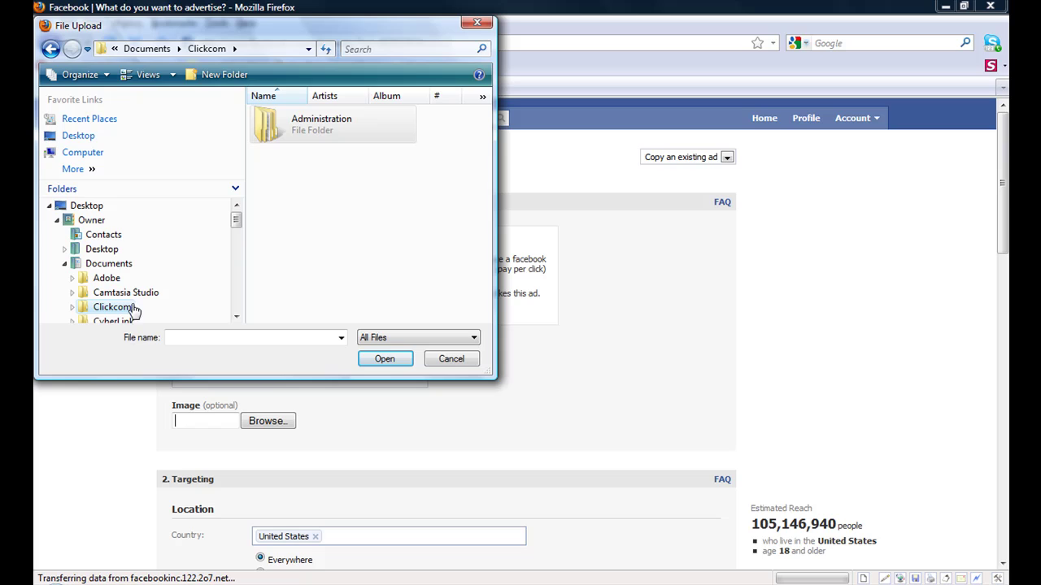
click(92, 122)
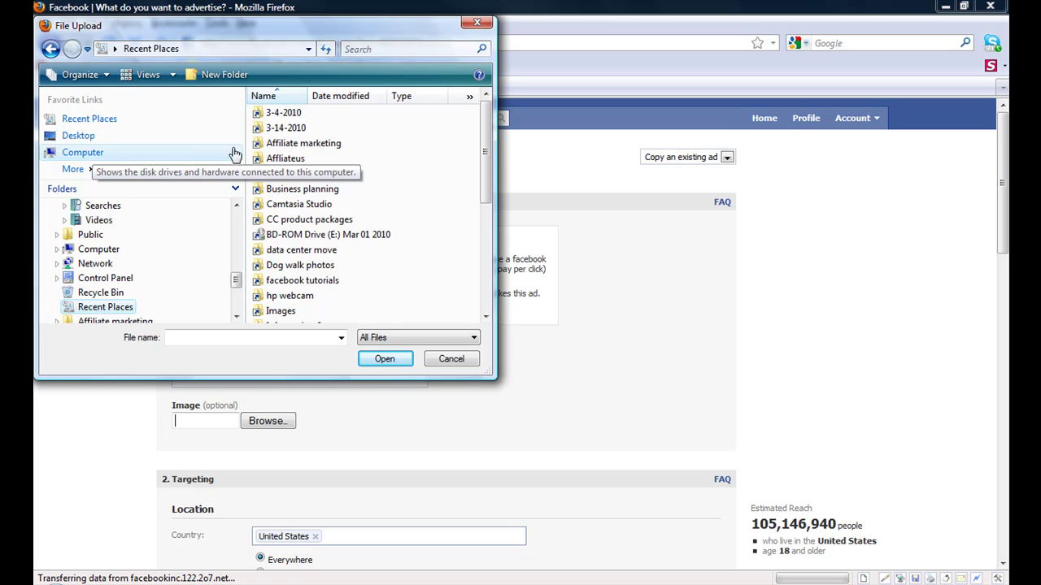
drag(482, 144, 488, 223)
double_click(276, 205)
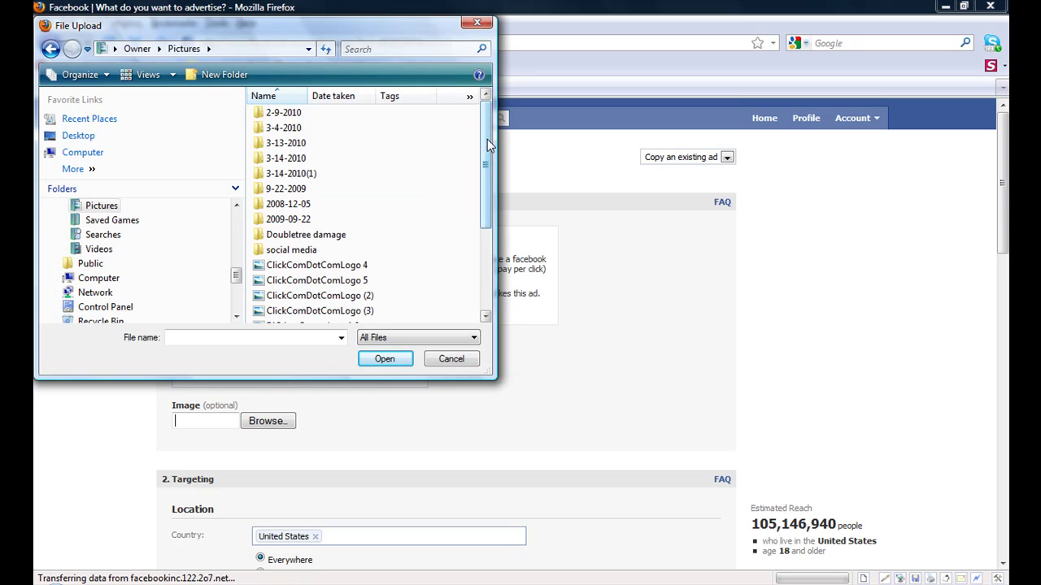
double_click(331, 271)
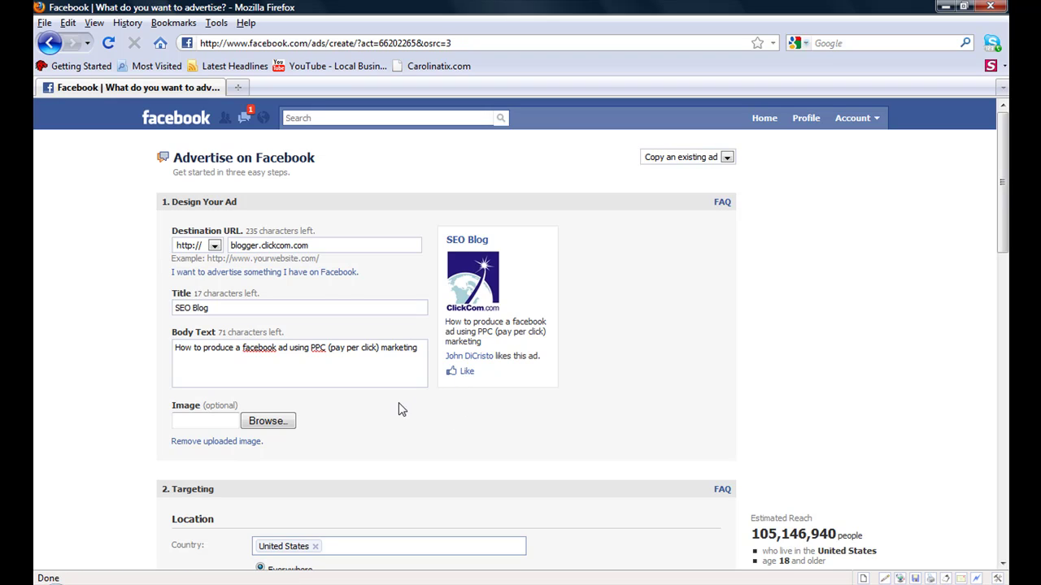
Restrict the ad's location targeting by state/province to North Carolina.
scroll(1000, 225, down, 6)
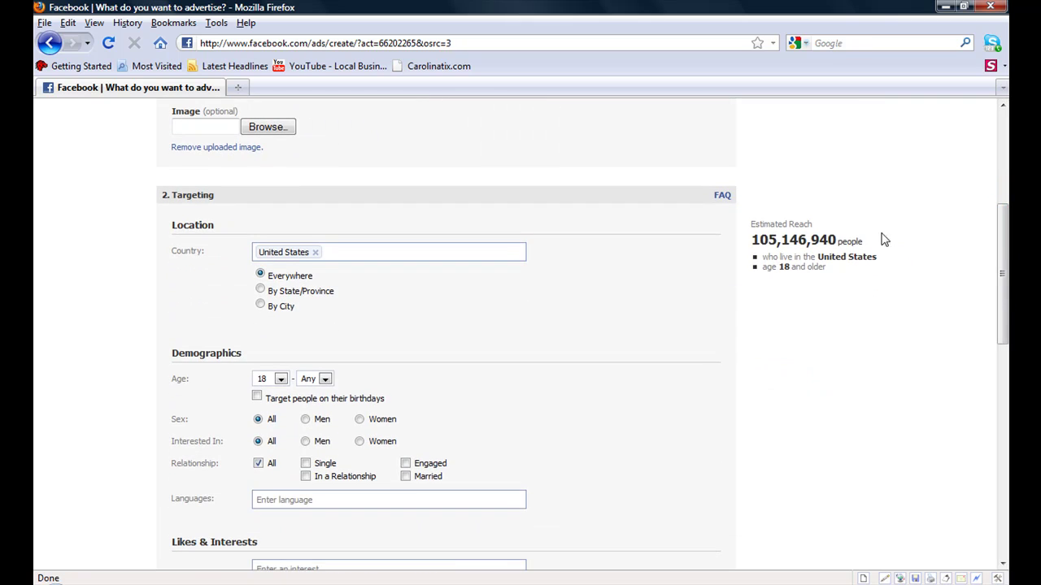
drag(883, 235, 752, 240)
click(511, 327)
click(261, 291)
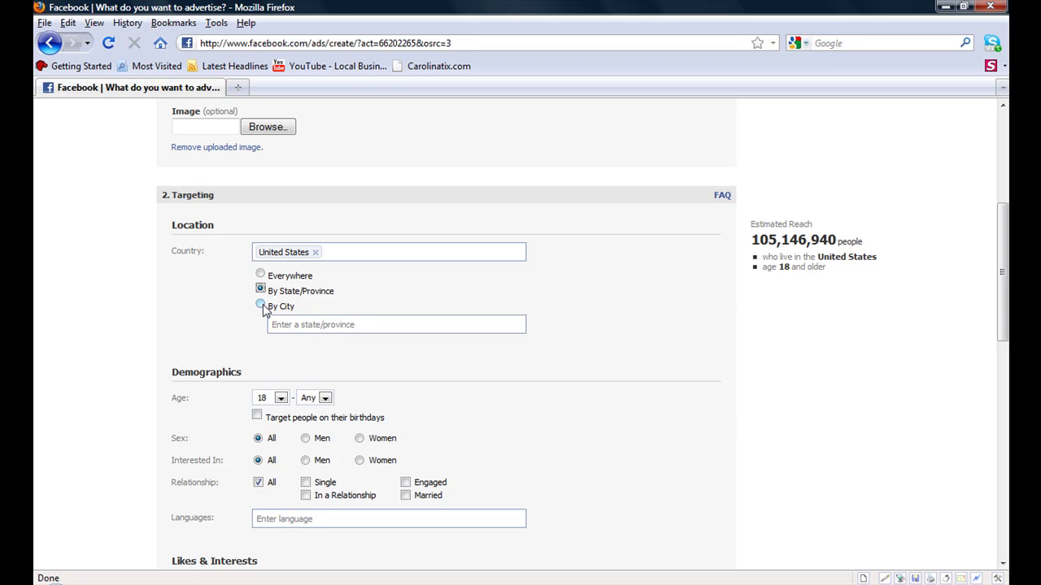
click(281, 324)
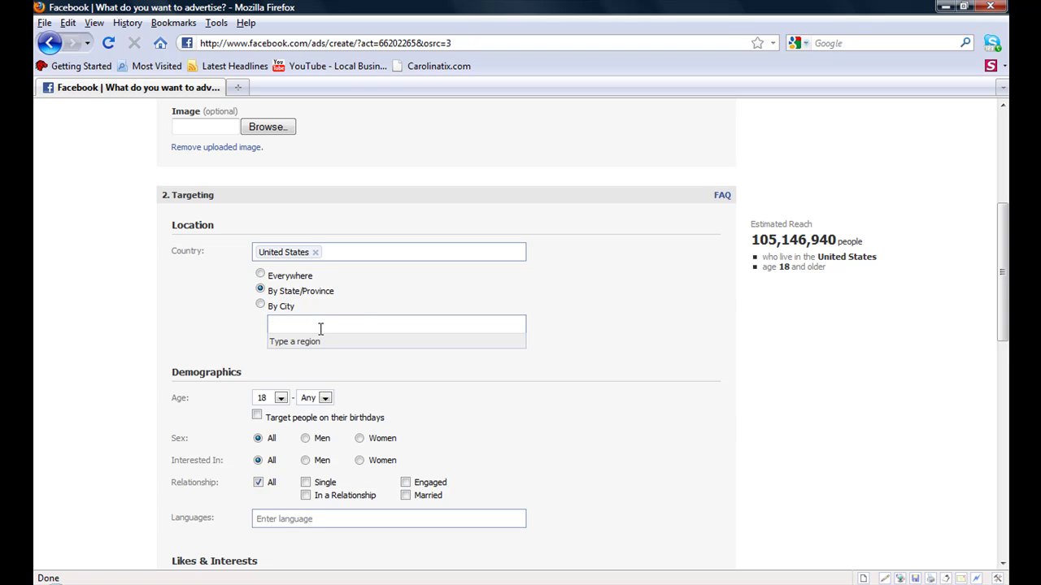
text(n)
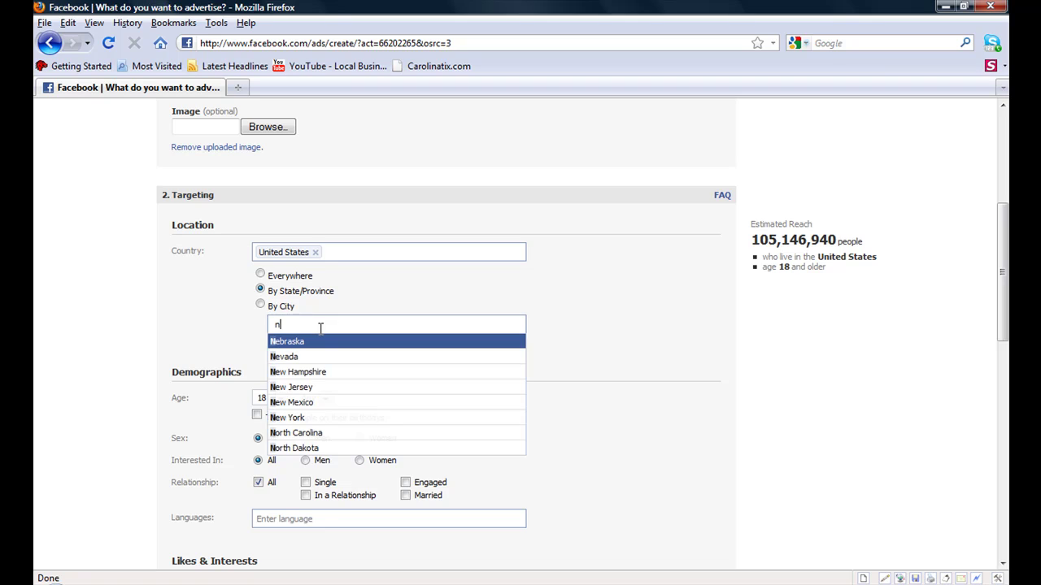
text(orth Caro)
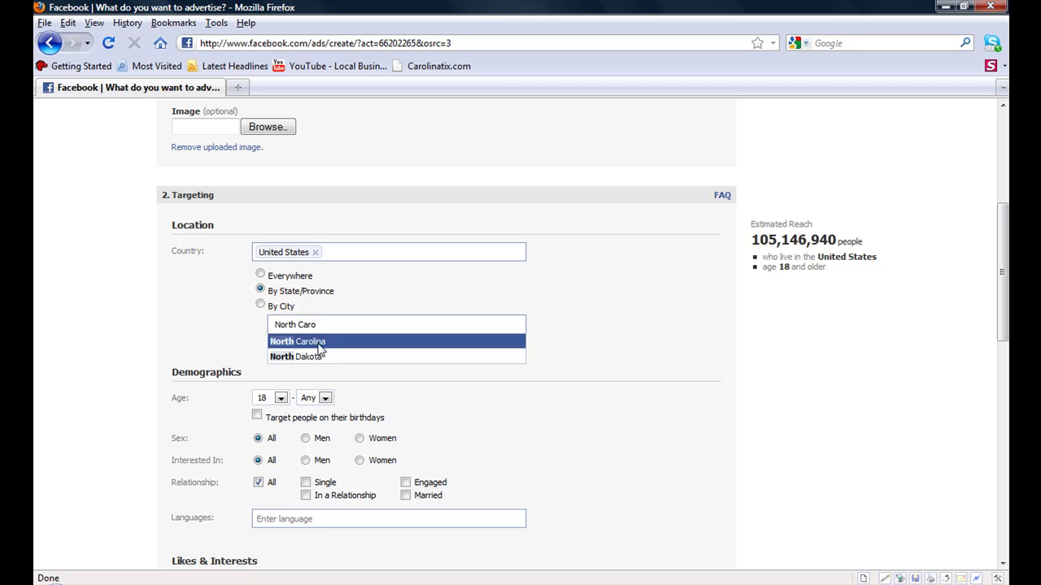
click(319, 348)
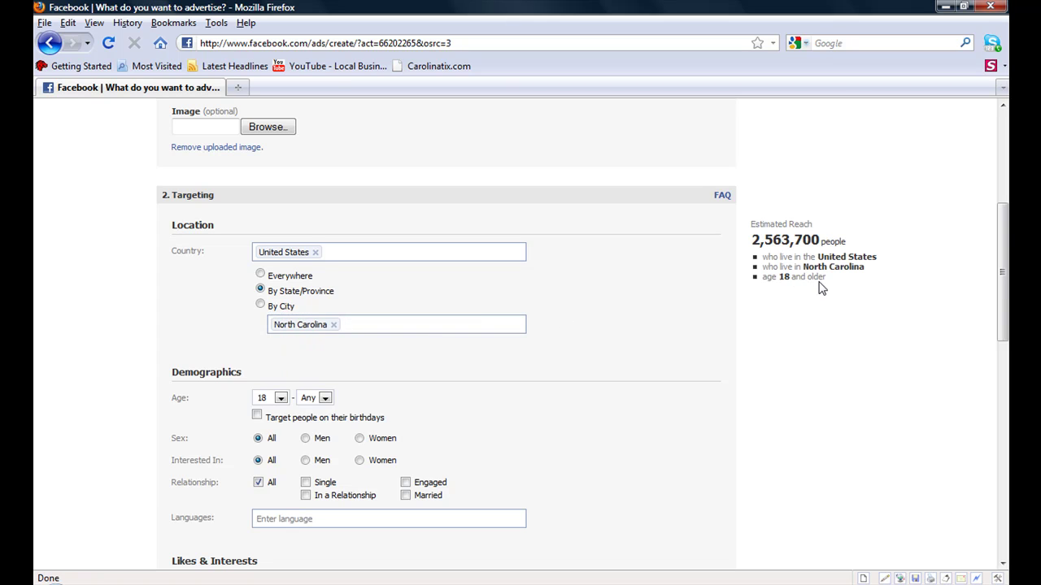
Try targeting the ad by city with Charlotte, NC, and return the location targeting to Everywhere.
click(260, 306)
click(282, 322)
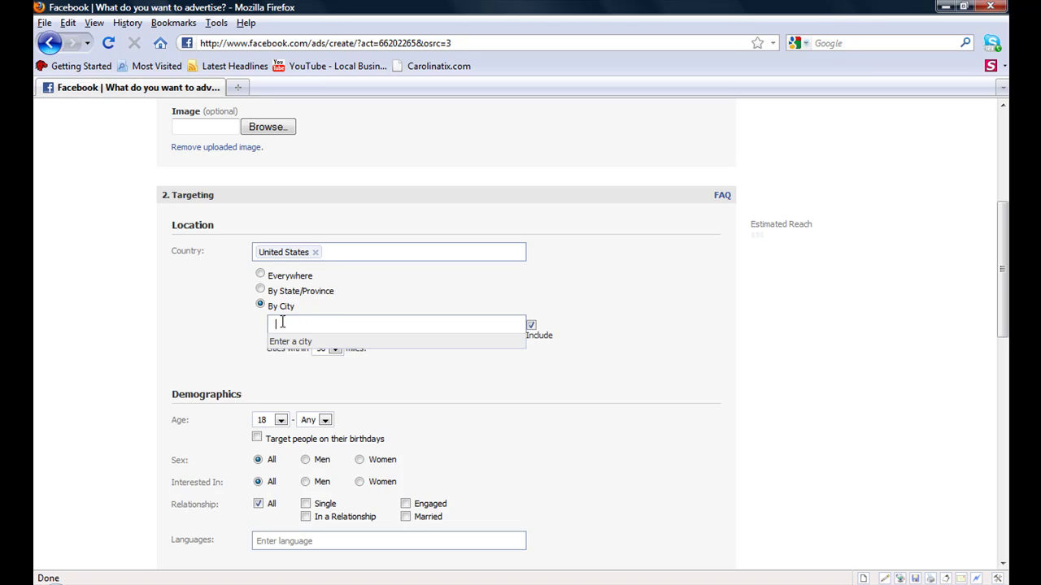
text(Charlotte)
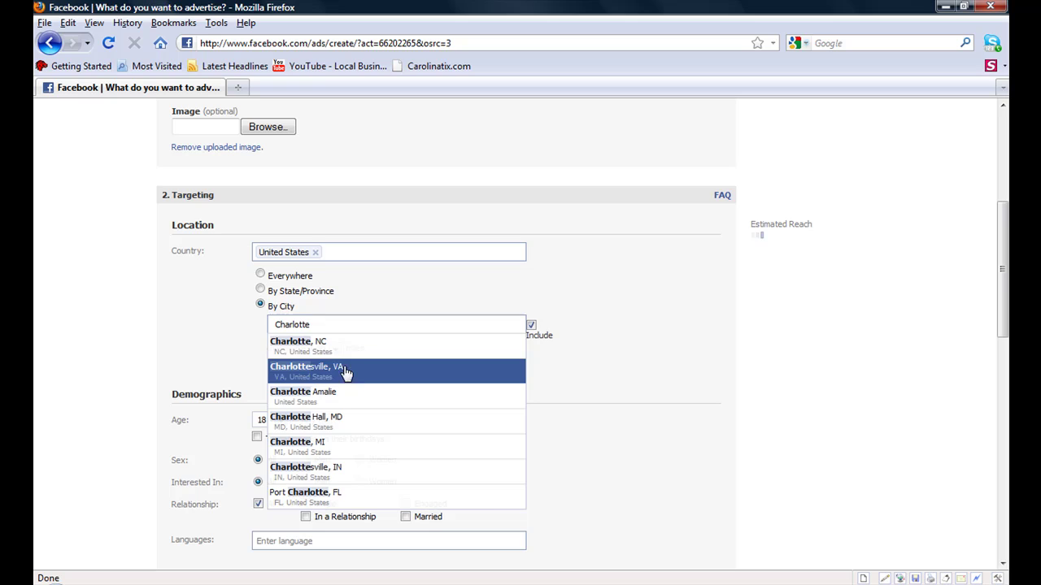
click(298, 356)
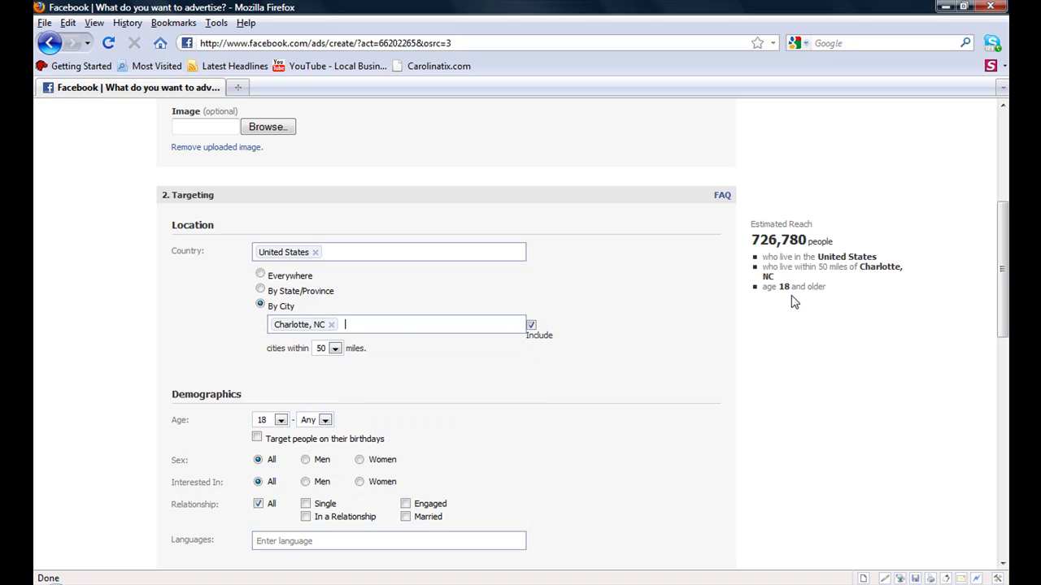
click(260, 274)
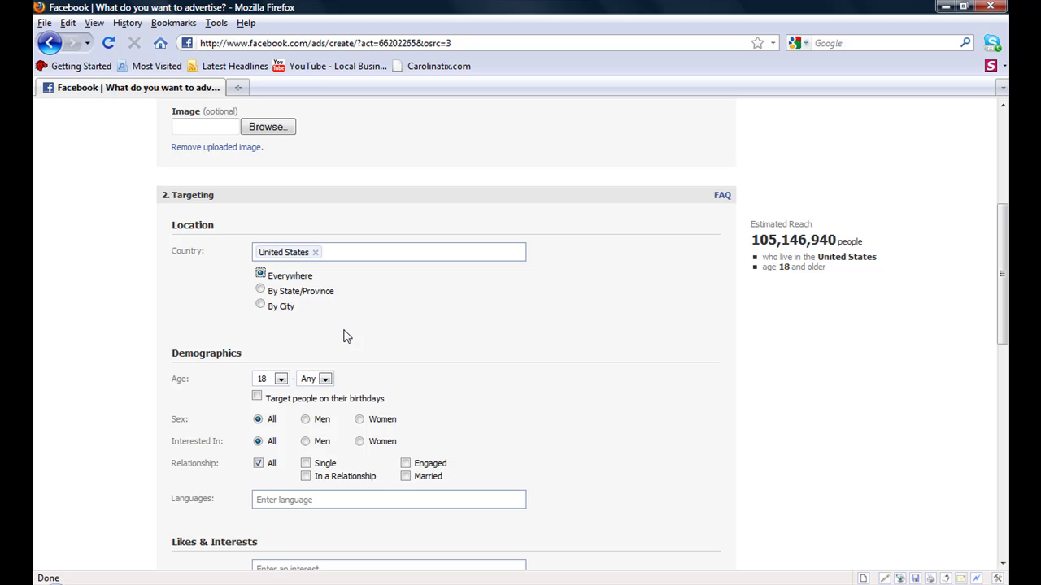
Set the minimum age of the target audience to 35.
click(280, 381)
drag(283, 431, 283, 475)
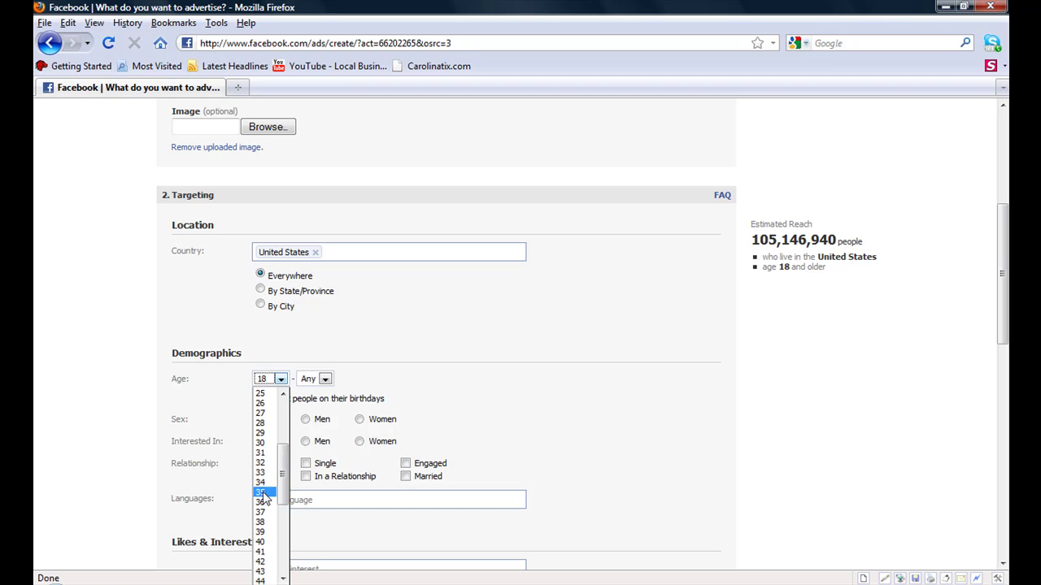
click(268, 492)
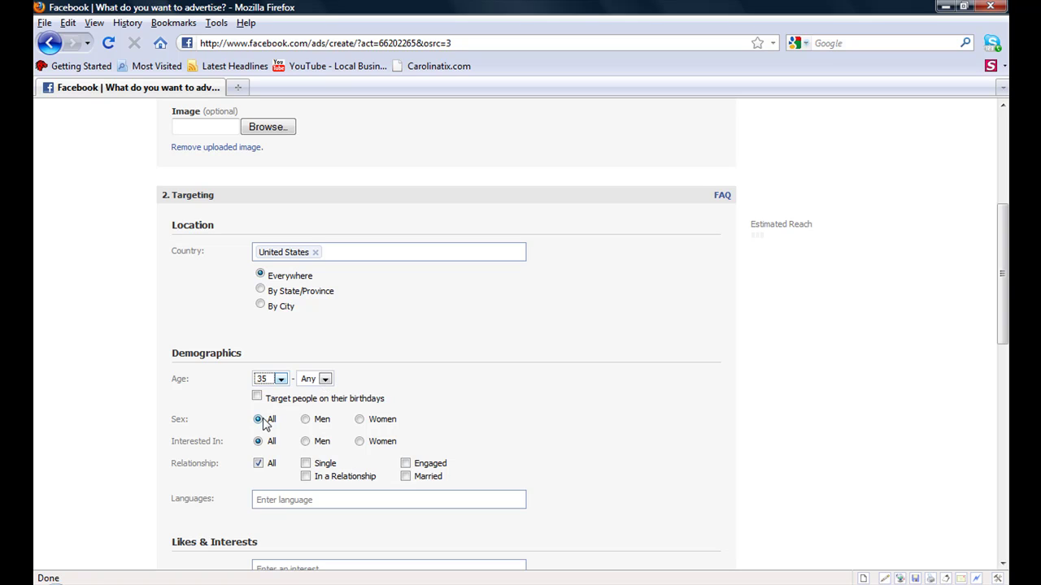
Try the Men and Women options for the audience's sex and return the selection to All.
click(305, 420)
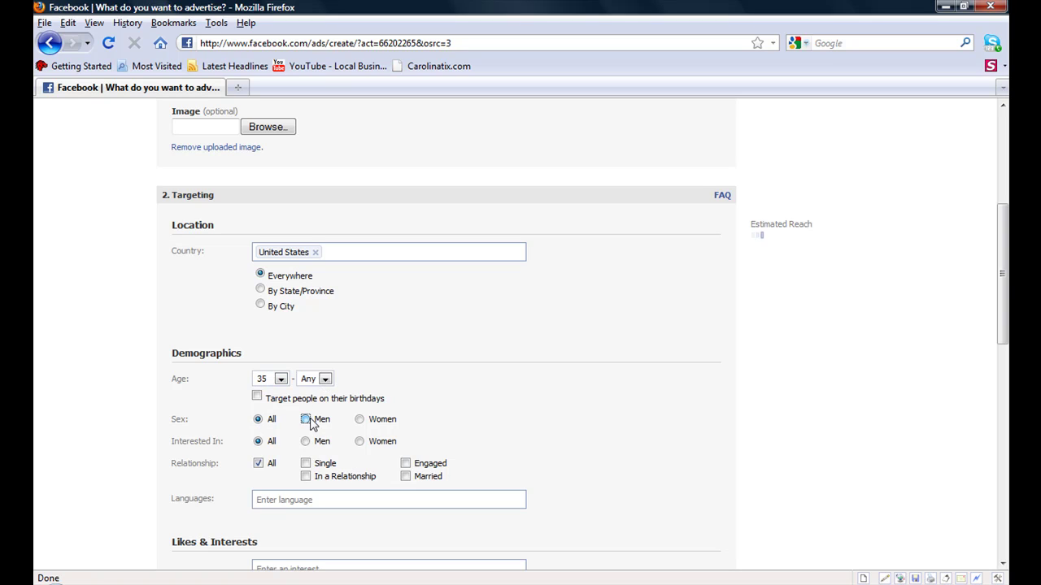
click(359, 420)
click(259, 419)
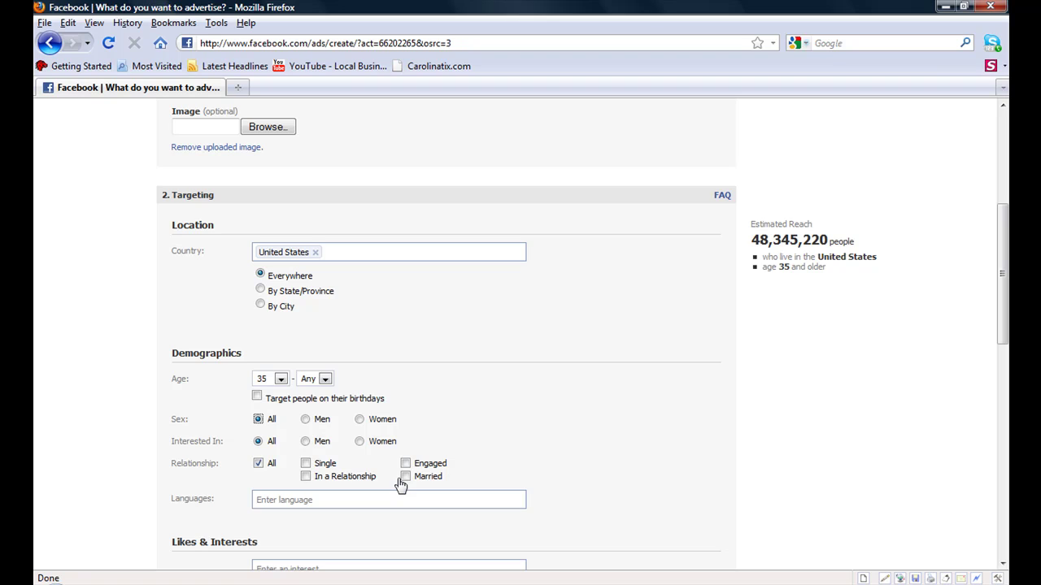
Add English (US) as the target audience's language.
click(340, 501)
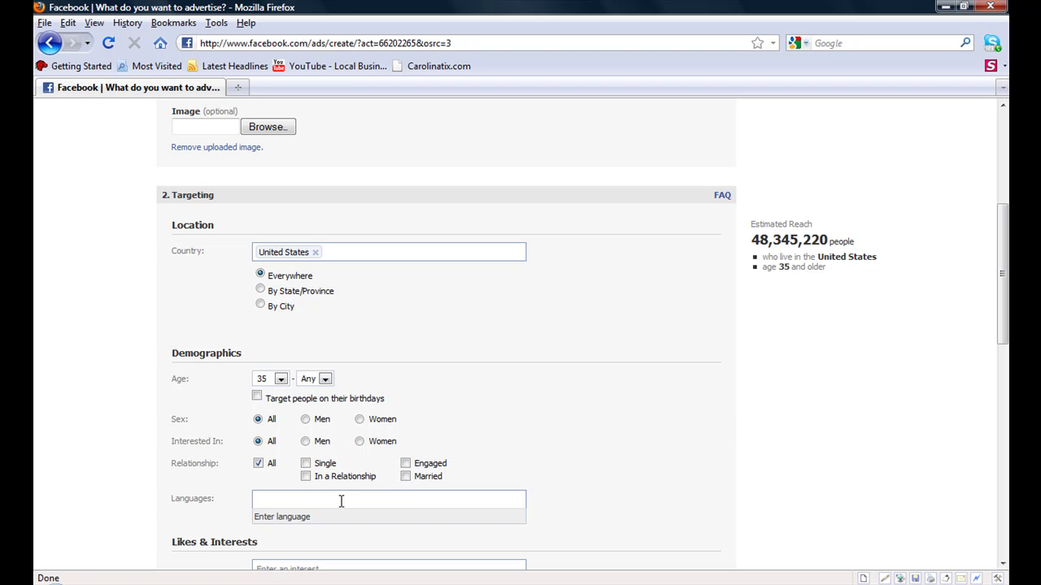
text(E)
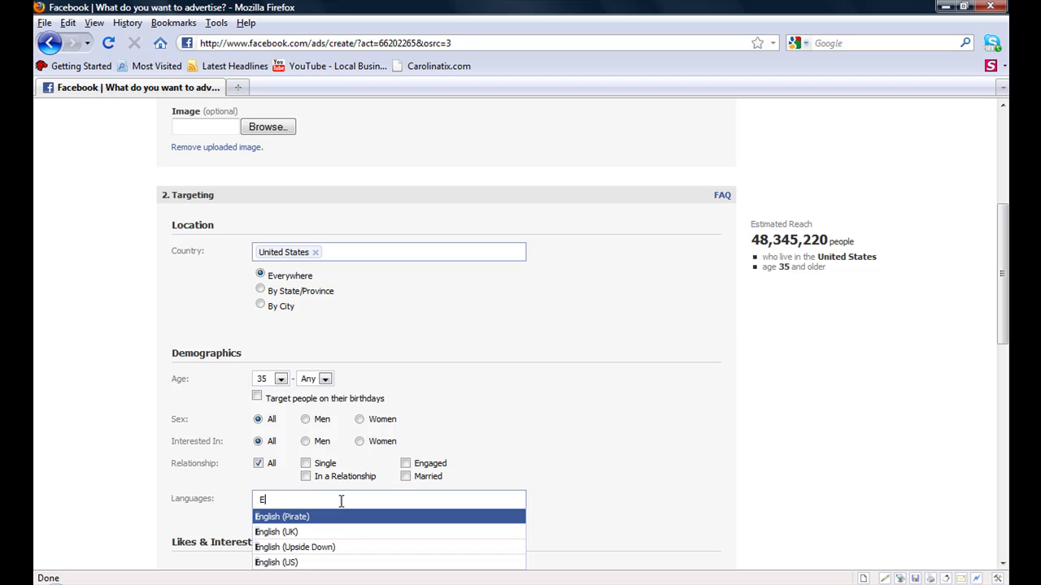
click(273, 563)
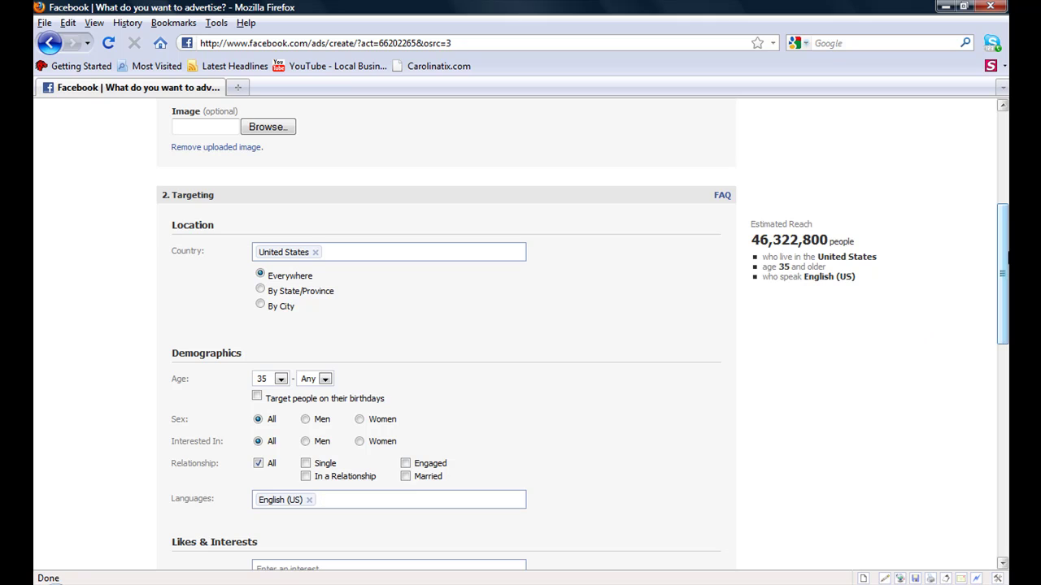
Try the College Grad, In College and In High School education options and return the education targeting to All.
scroll(1005, 236, down, 6)
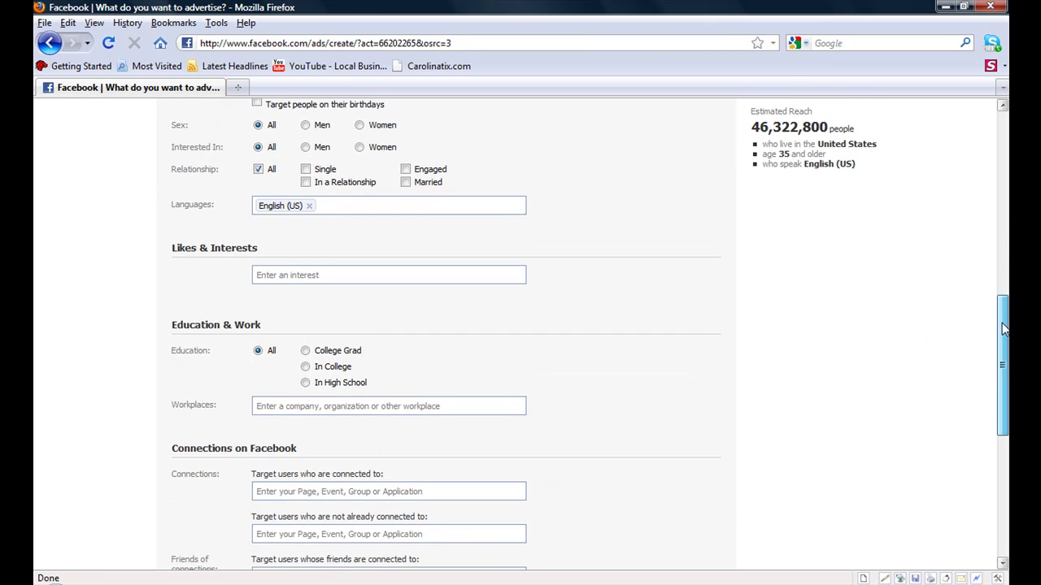
click(356, 276)
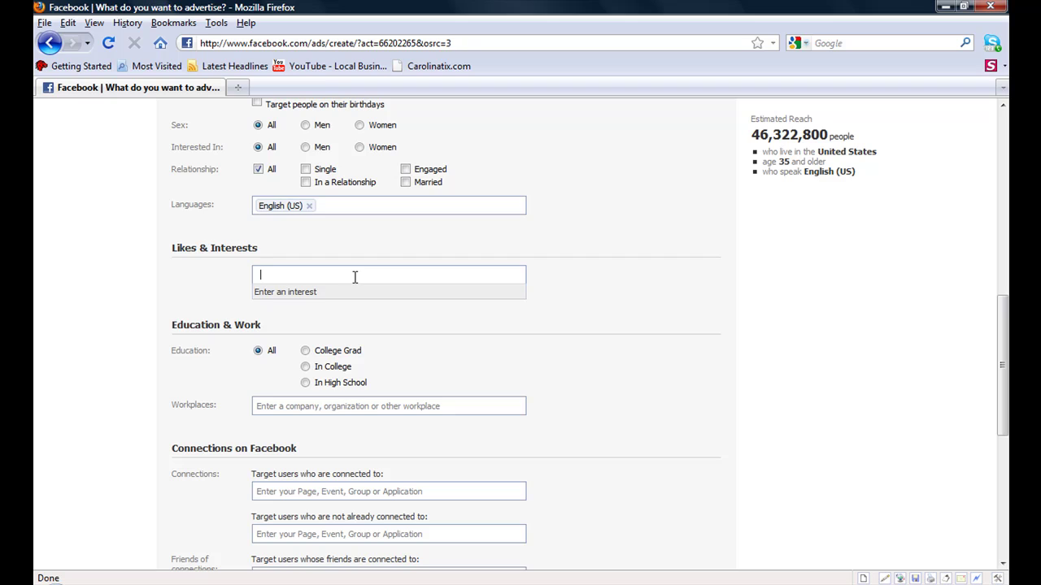
click(305, 351)
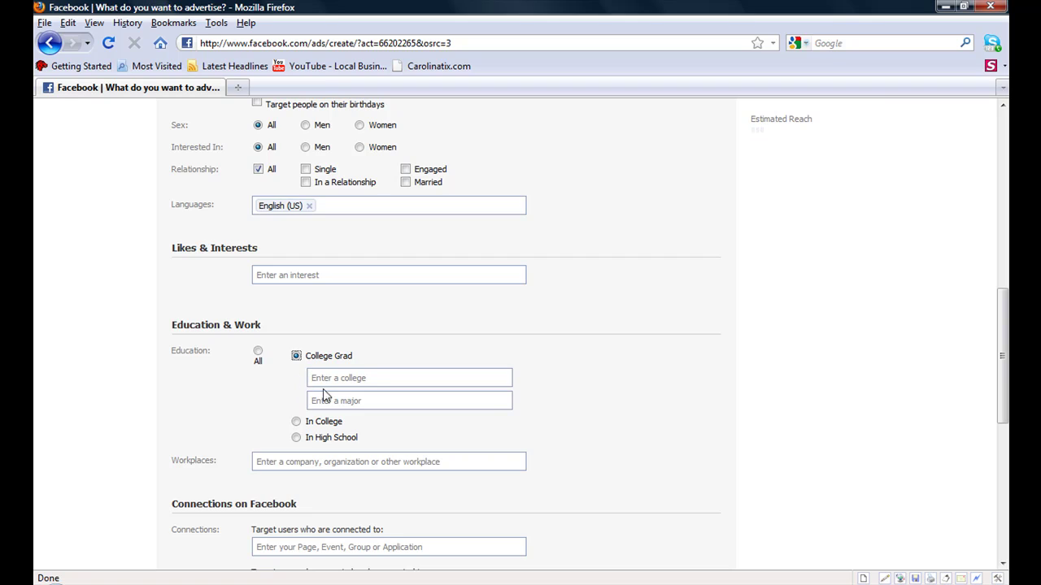
click(296, 422)
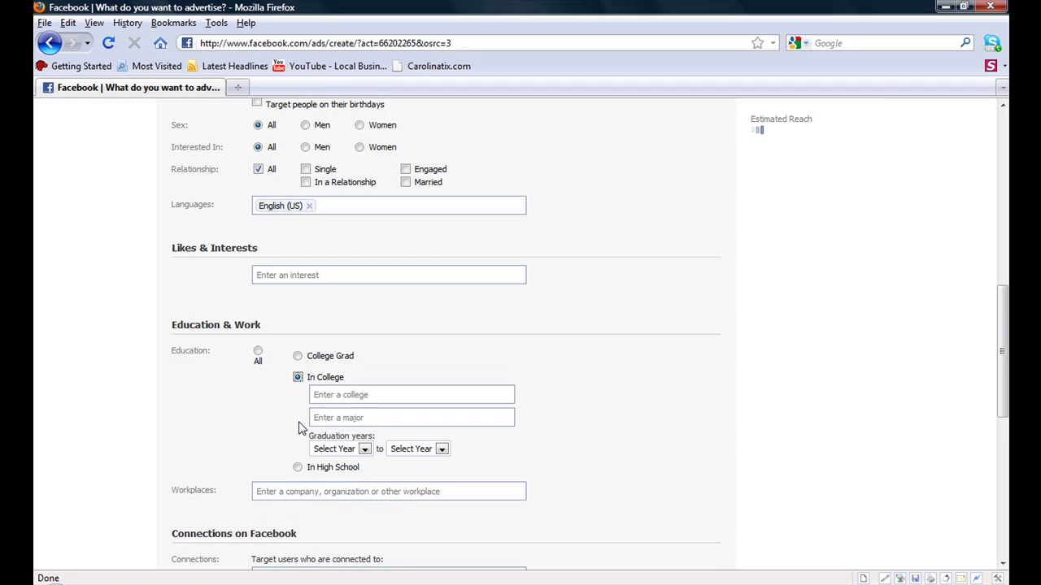
click(298, 467)
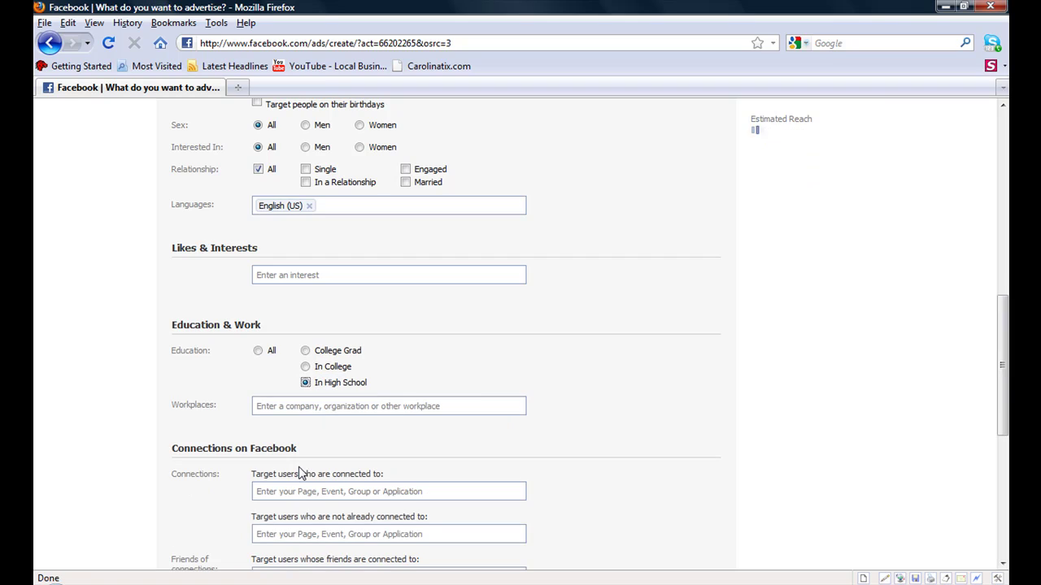
click(258, 352)
Try entering Clickcom Inc as the target audience's workplace and clear the entry again.
click(274, 409)
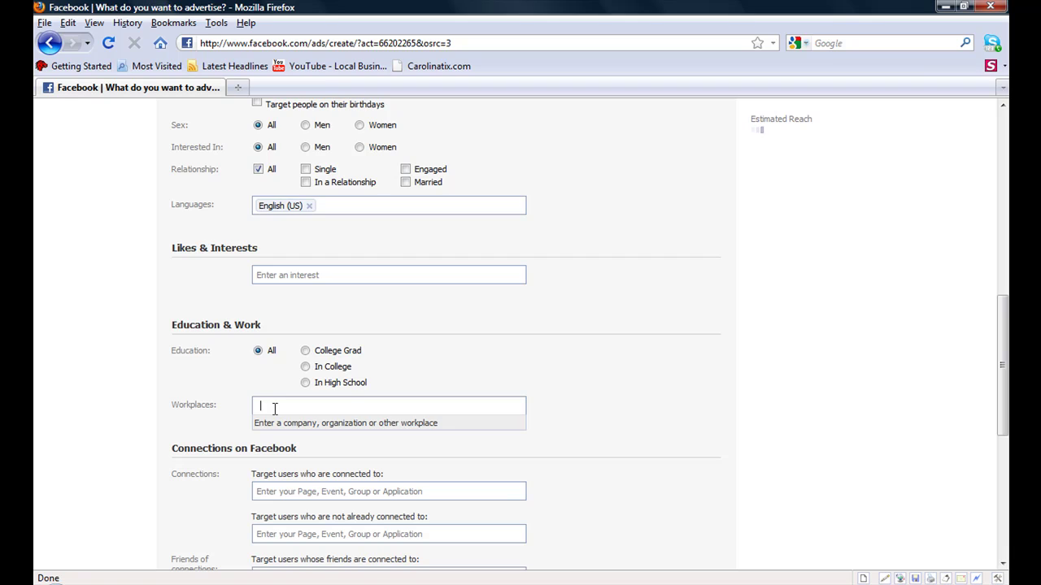
text(Click)
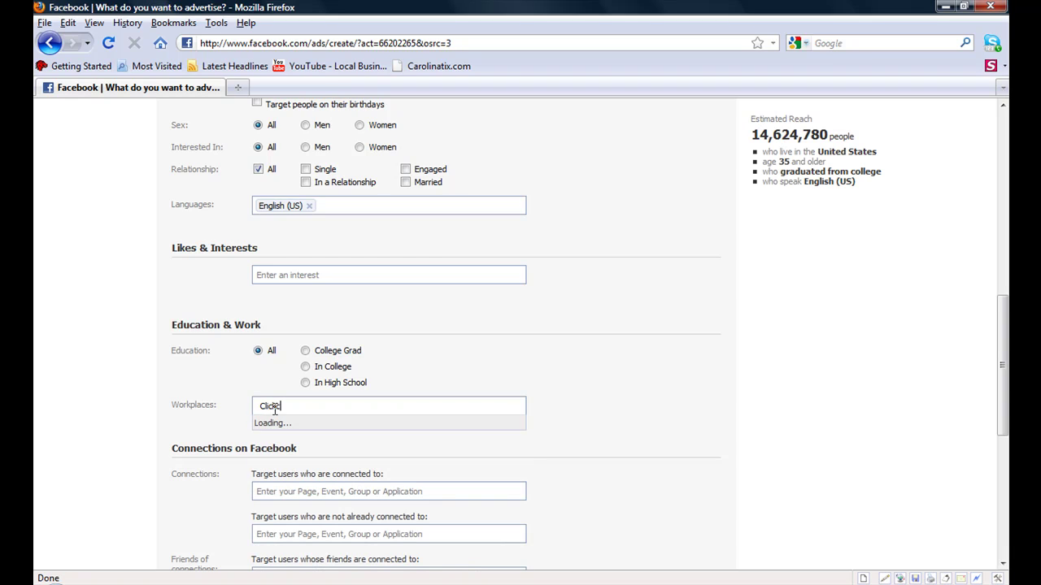
text(com)
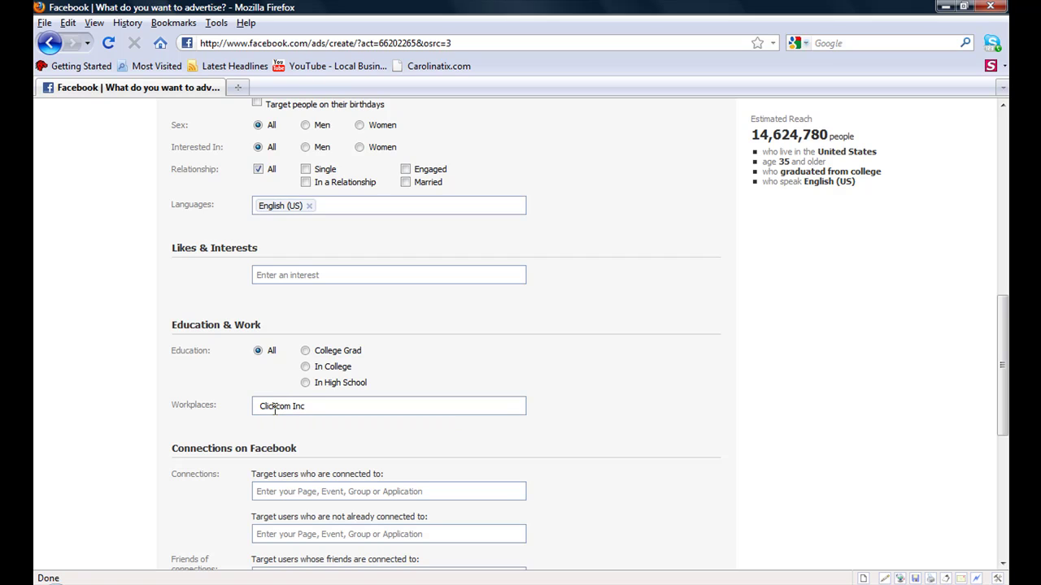
text( Inc)
key(BackSpace)
key(BackSpace)
key(BackSpace)
key(BackSpace)
key(BackSpace)
key(BackSpace)
key(BackSpace)
key(BackSpace)
key(BackSpace)
key(BackSpace)
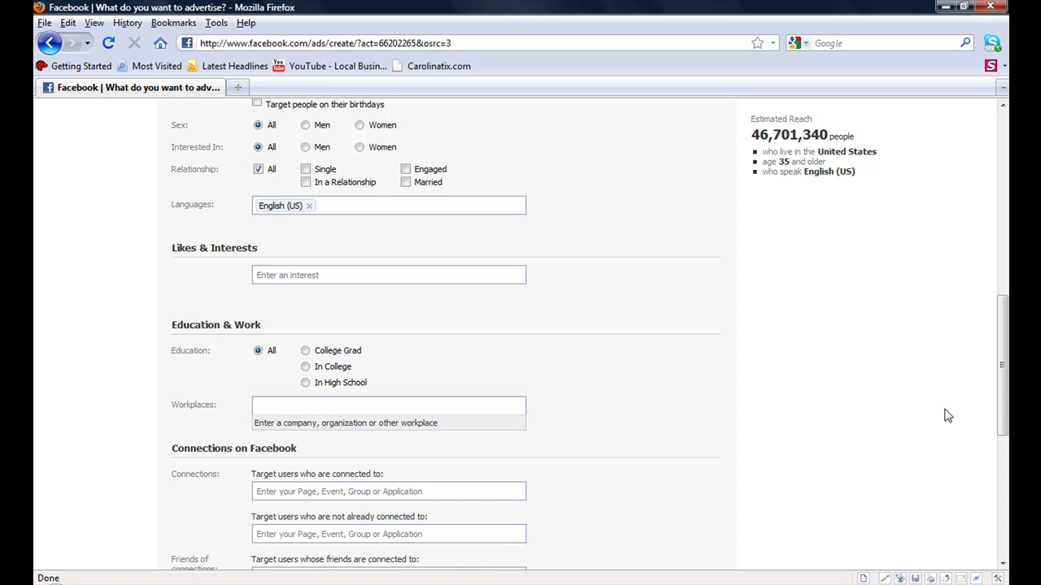
Try targeting users who are connected to the ClickCom.com Facebook page.
drag(1006, 333, 1005, 382)
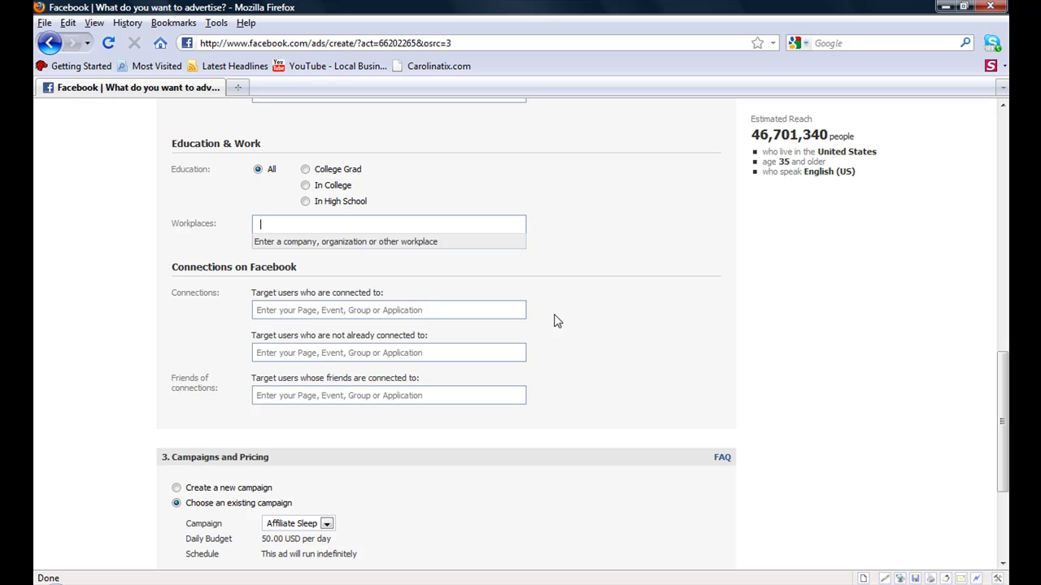
click(317, 310)
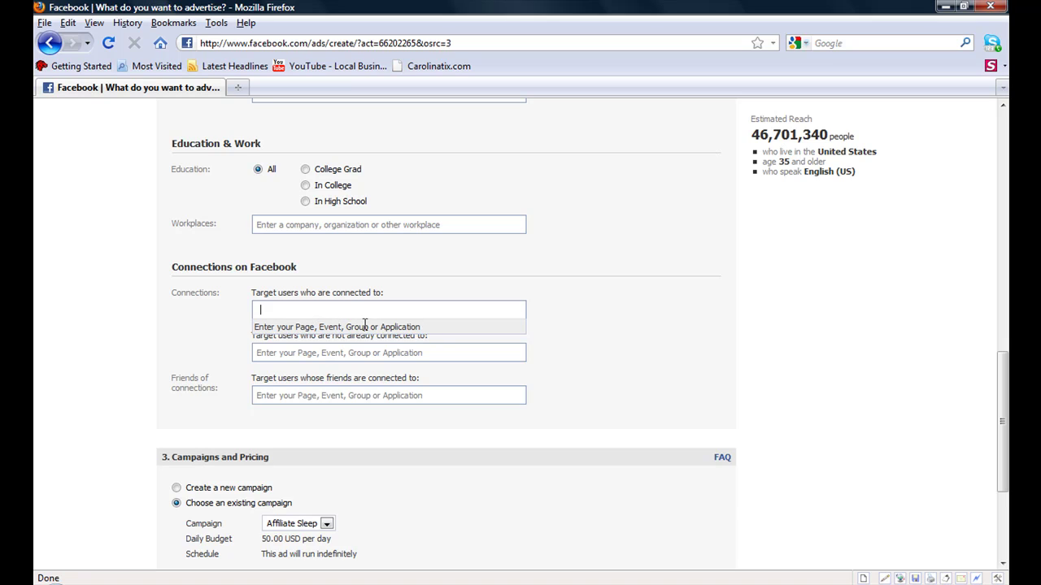
text(C)
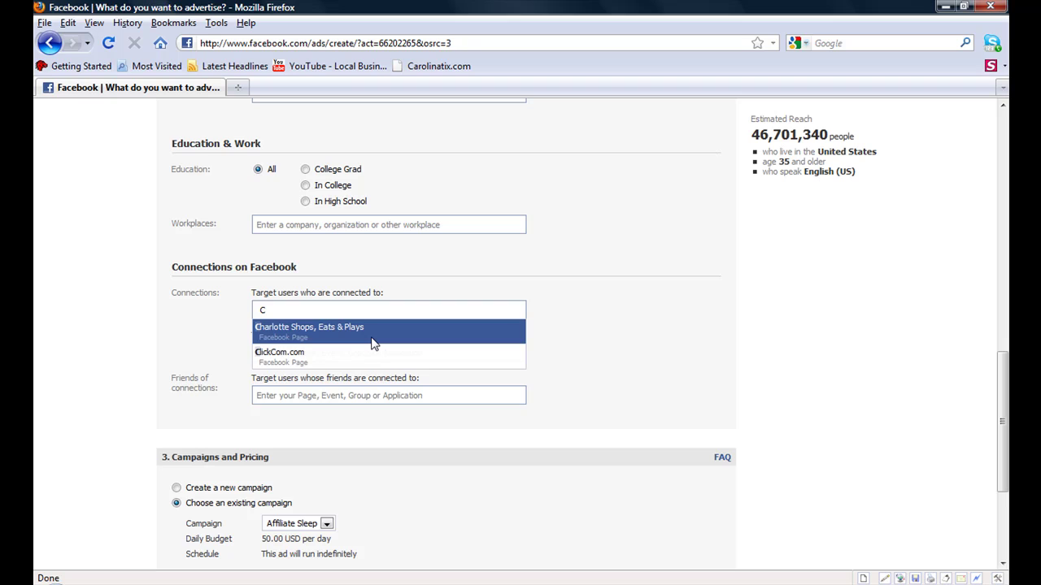
text(l)
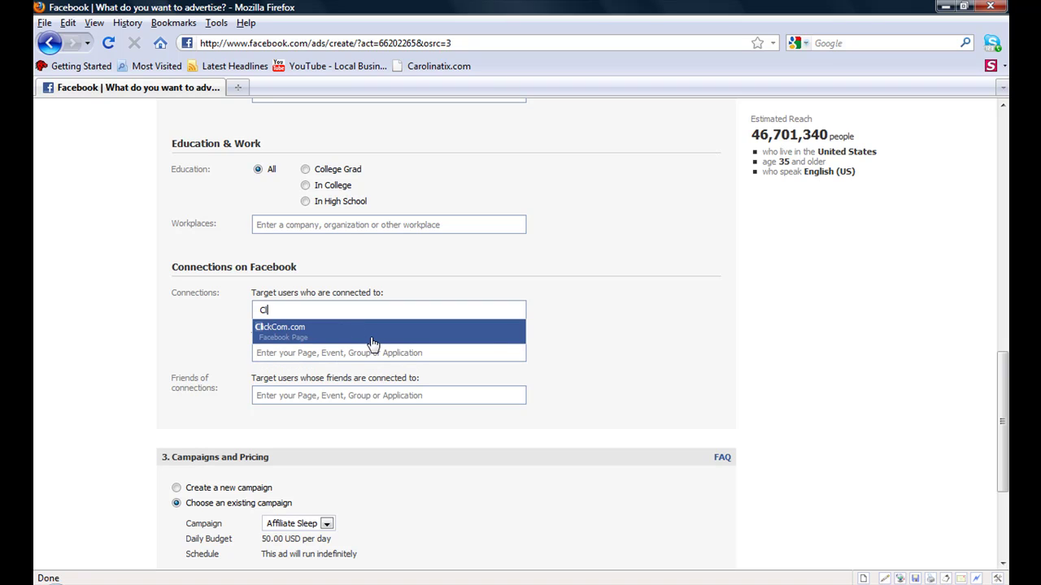
click(281, 336)
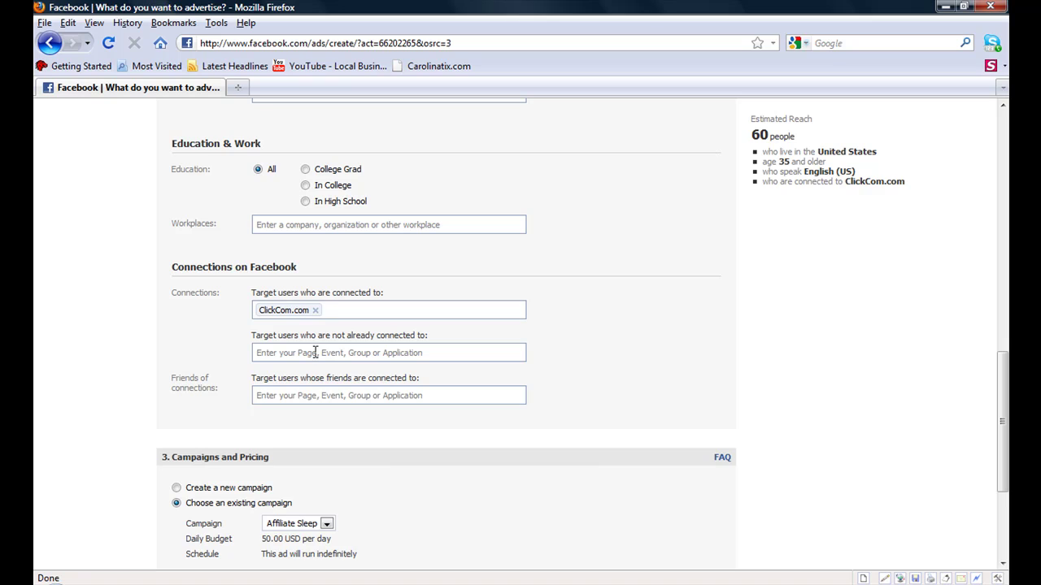
Try also targeting users not already connected to ClickCom.com, and remove the page from both connection filters.
click(315, 352)
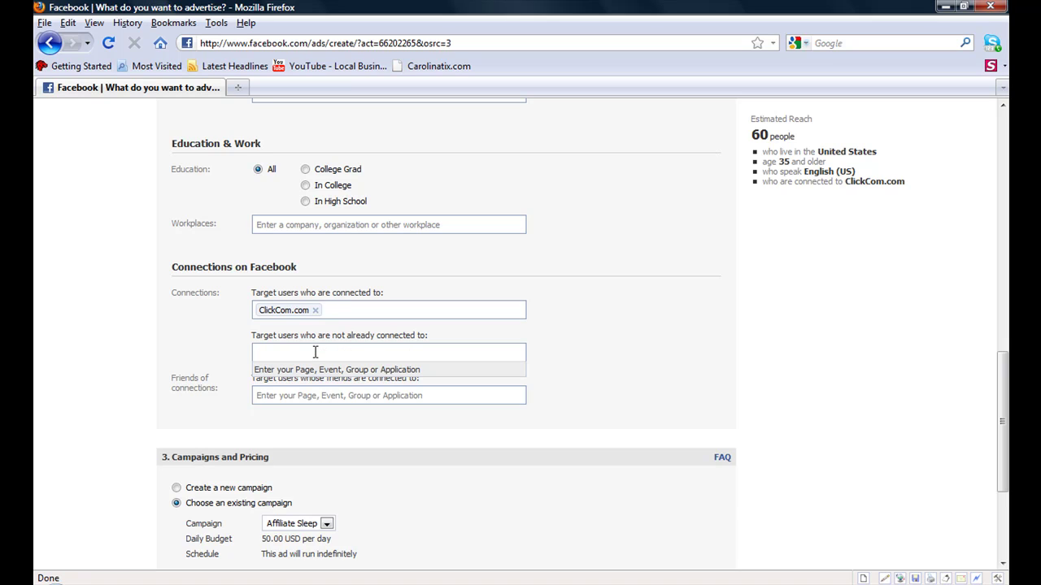
click(306, 396)
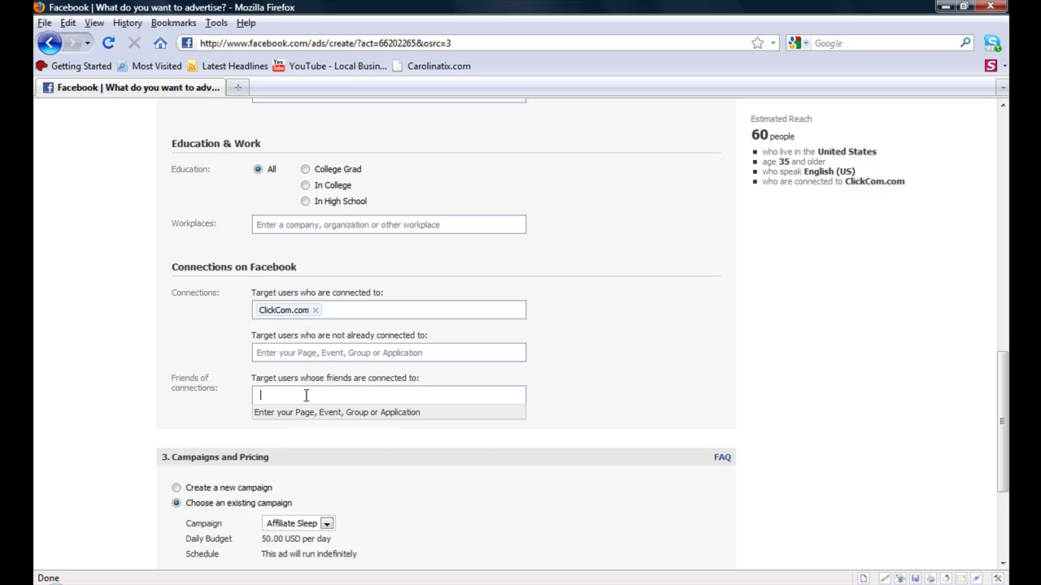
click(314, 350)
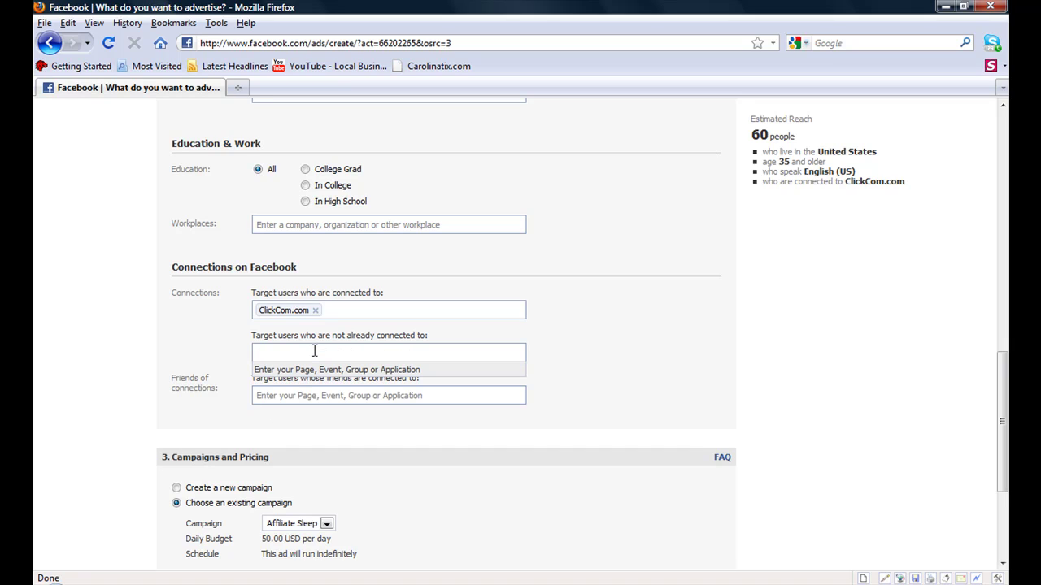
text(clickc)
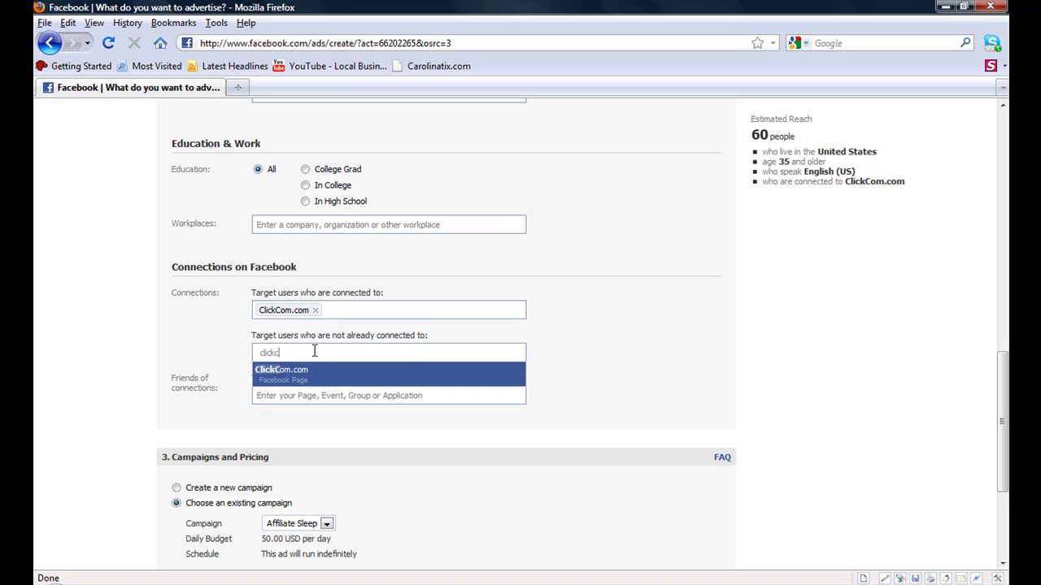
click(284, 371)
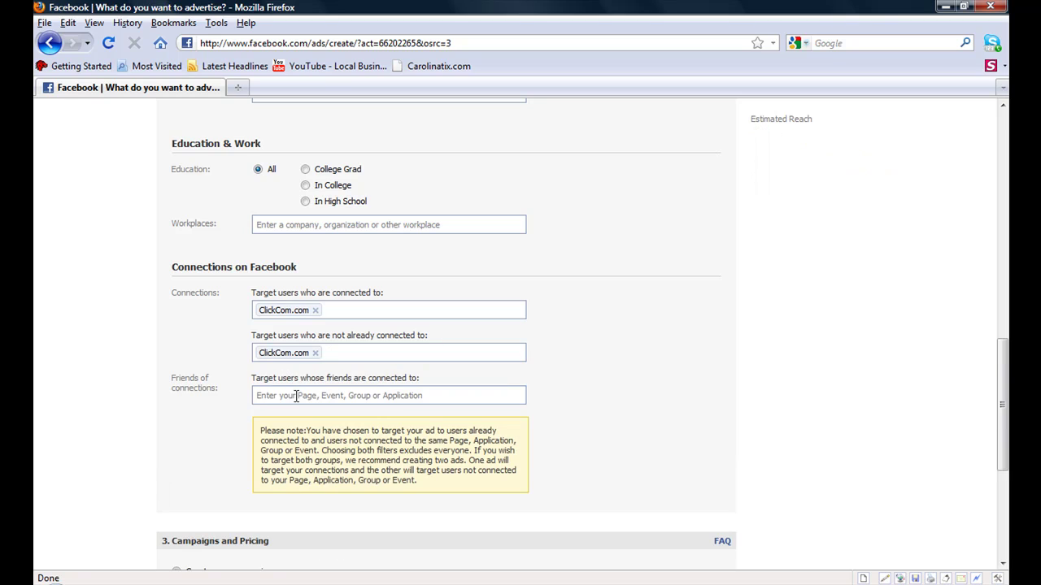
click(312, 396)
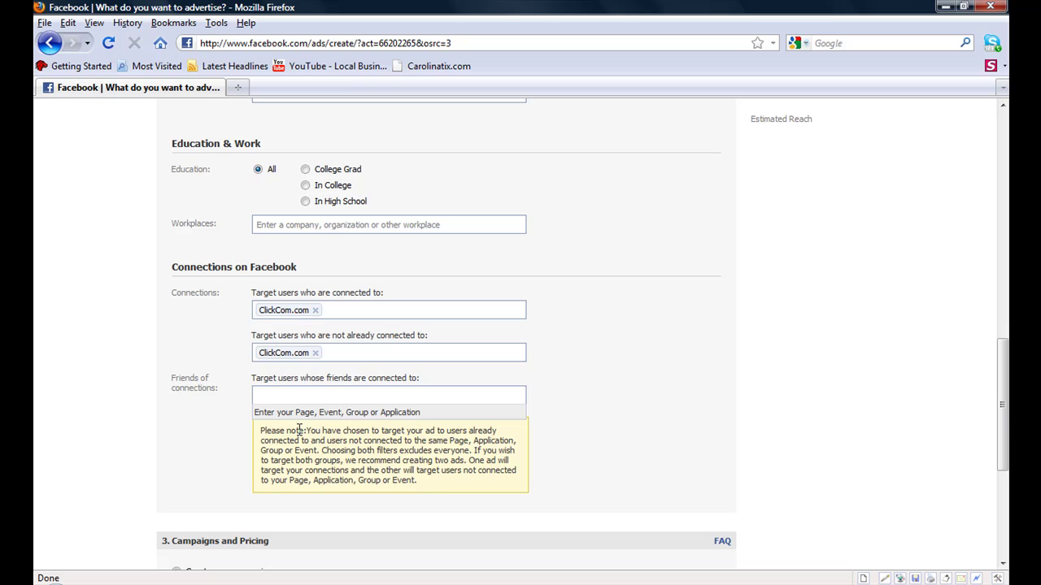
click(315, 354)
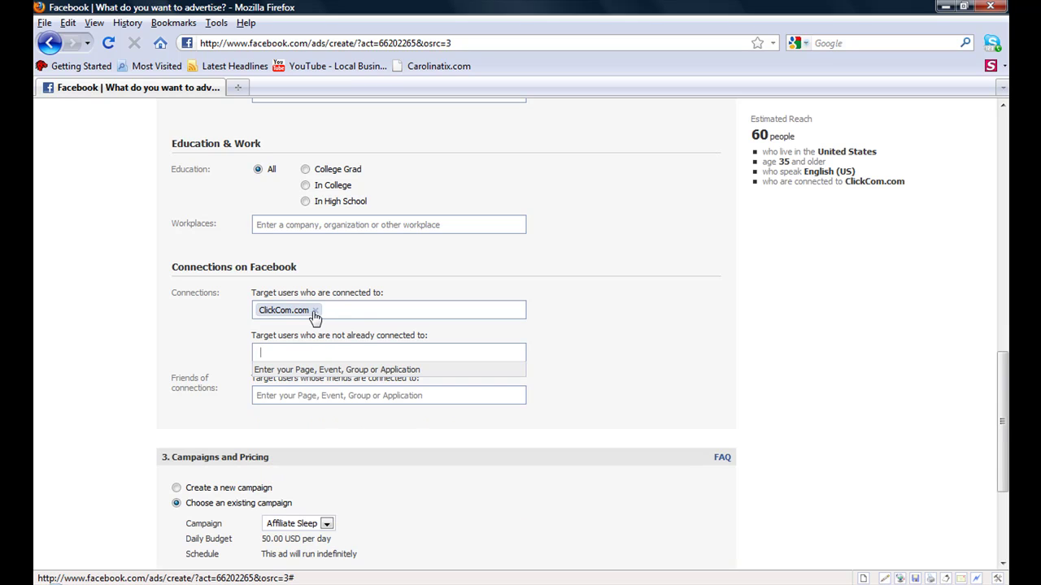
click(315, 315)
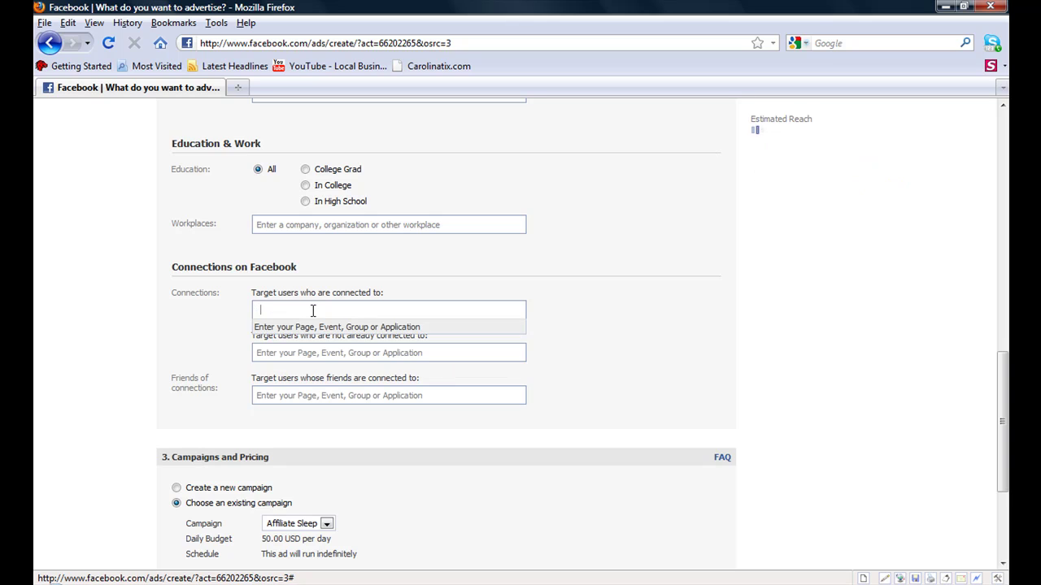
Create a new campaign for the ad and name it SEO Facebook.
drag(1003, 383, 998, 448)
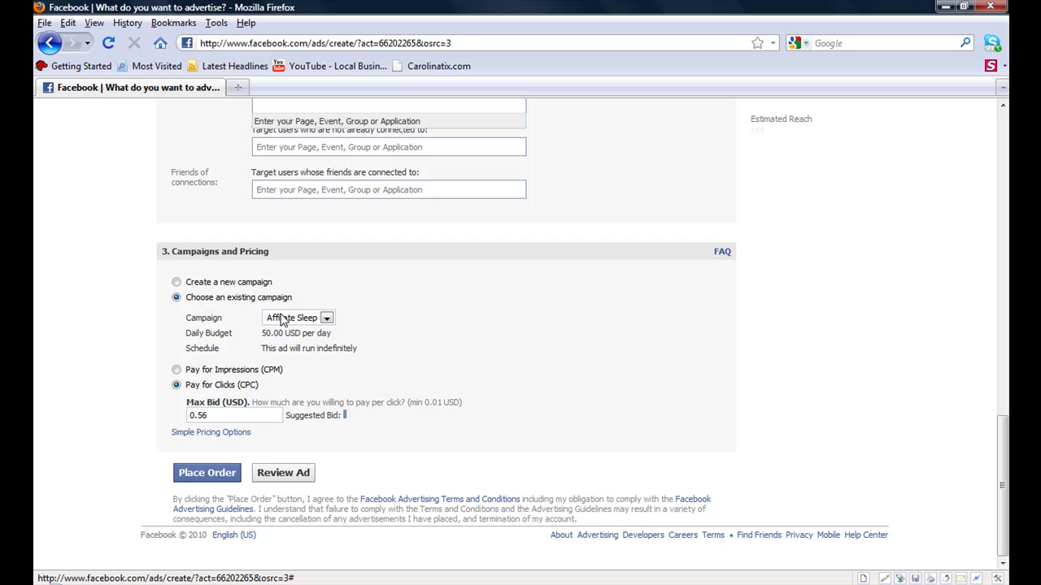
click(178, 283)
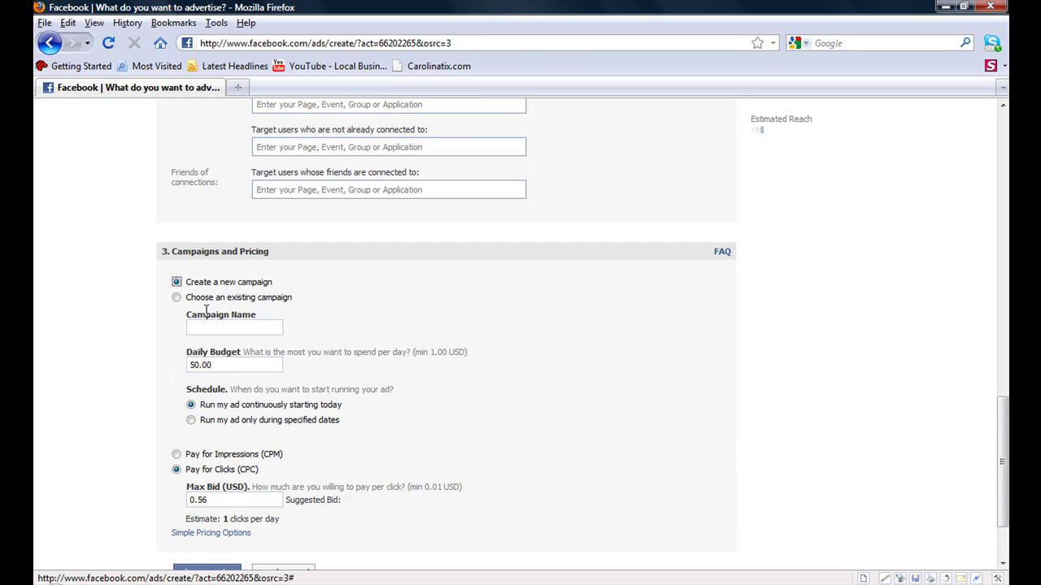
click(205, 325)
text(SEO )
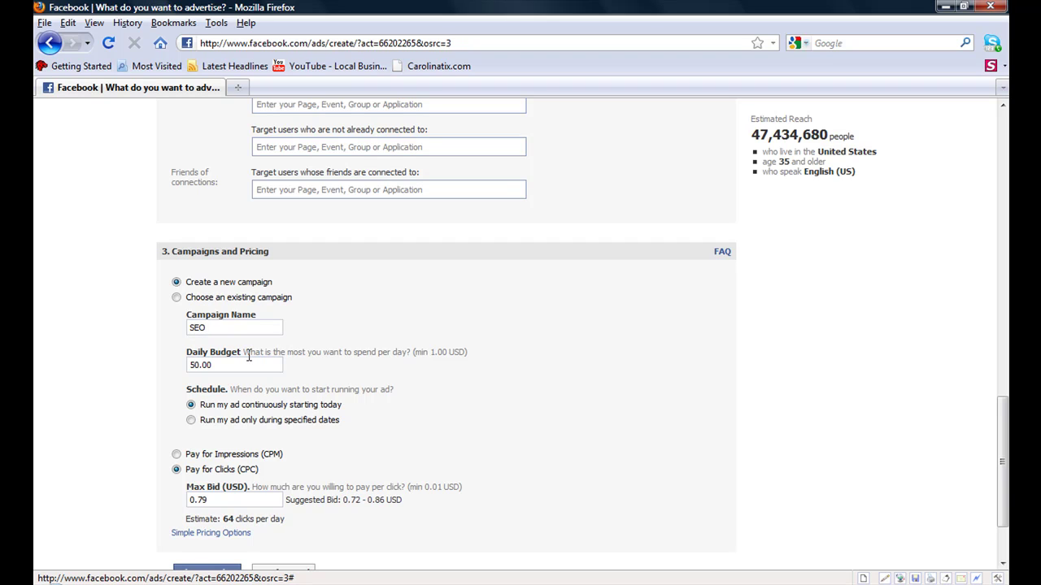
text(Facebook)
Set the campaign's daily budget to 20.00 USD.
click(213, 366)
double_click(214, 363)
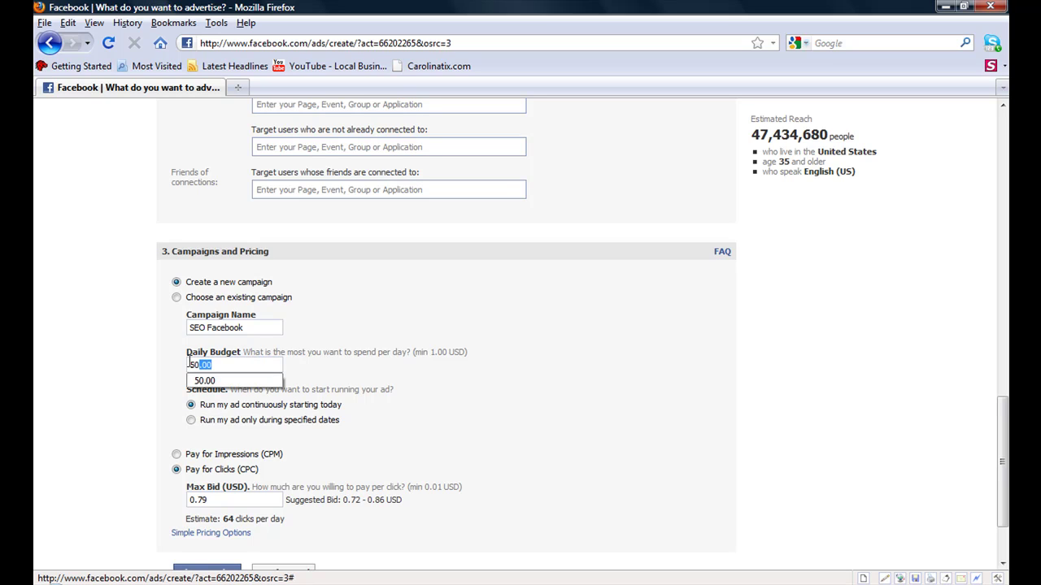
text(20.00)
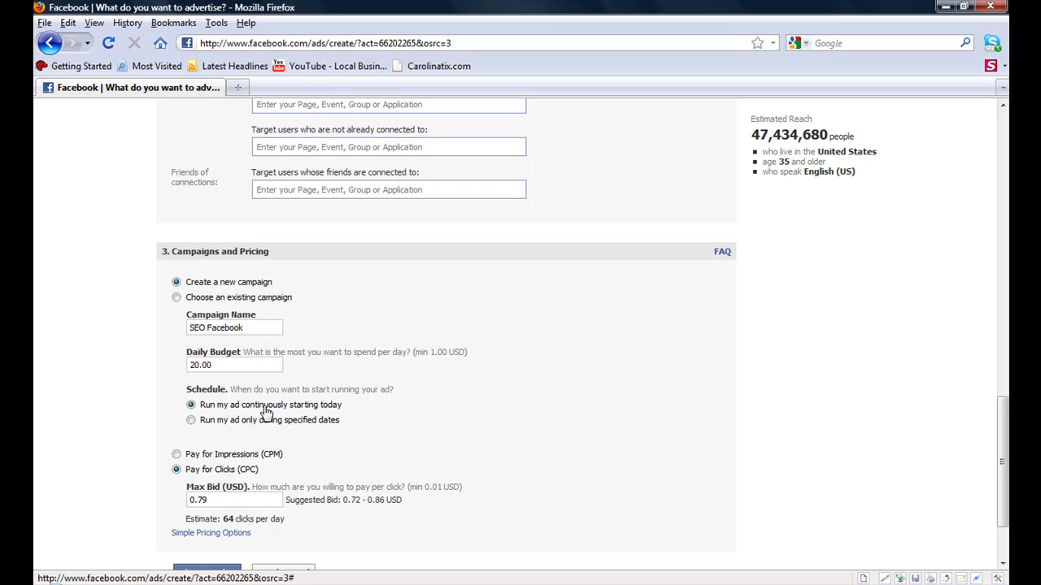
Schedule the ad to run only during specified dates and change the end month to June.
click(190, 419)
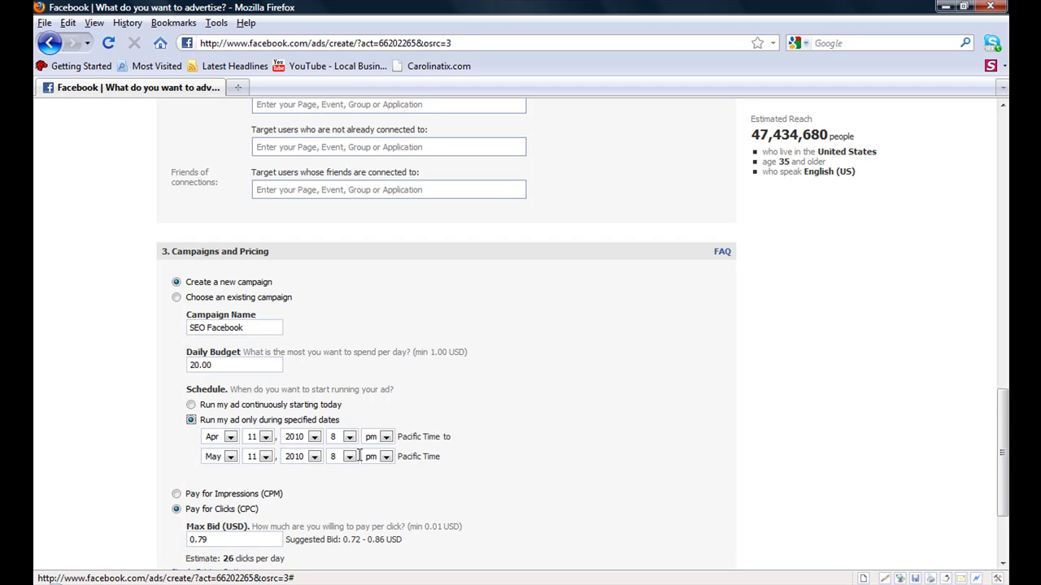
click(231, 457)
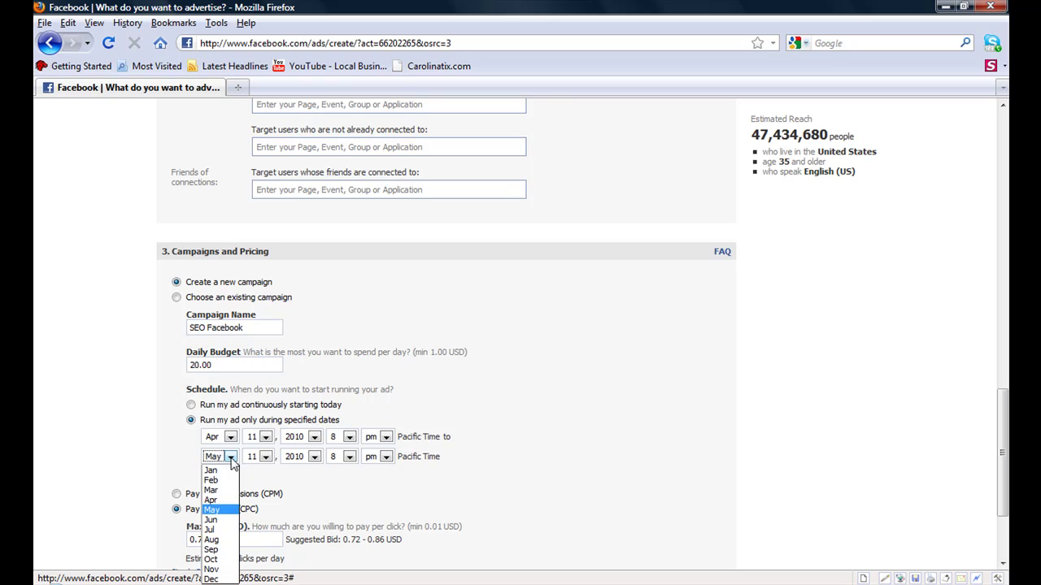
click(211, 520)
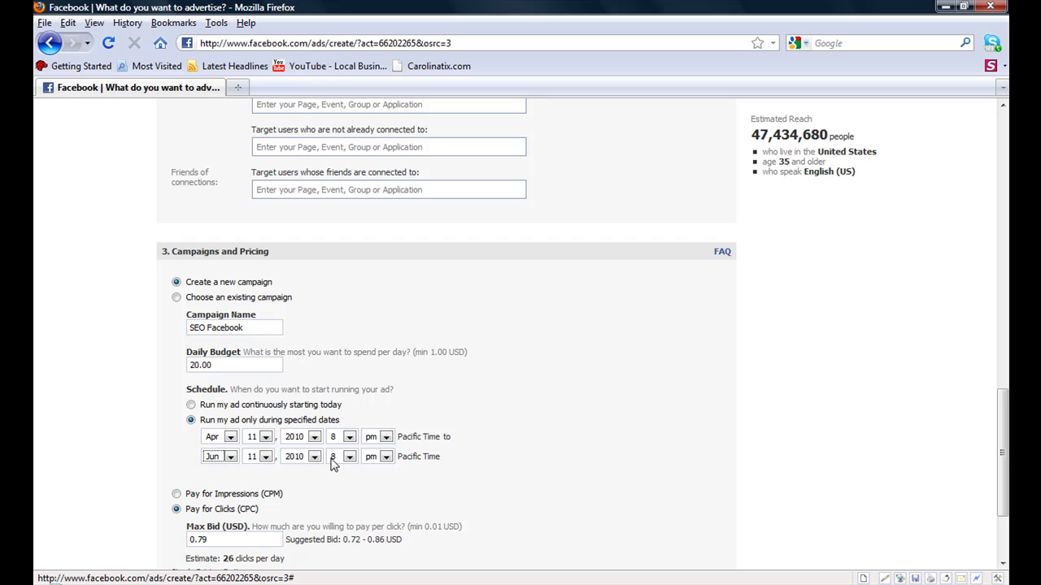
click(265, 458)
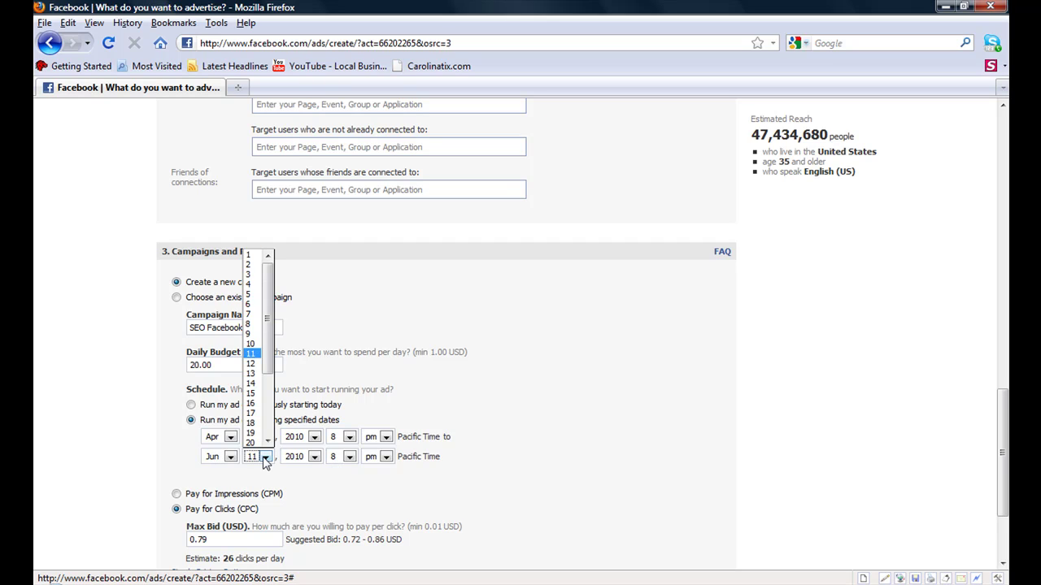
click(265, 458)
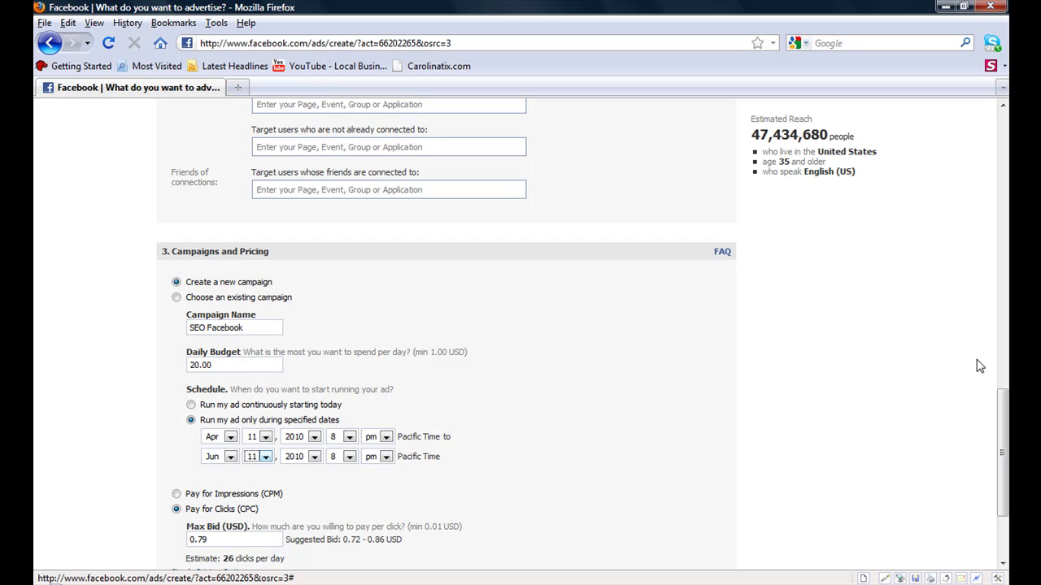
Try the Pay for Impressions (CPM) pricing and return to Pay for Clicks (CPC).
click(996, 439)
click(176, 494)
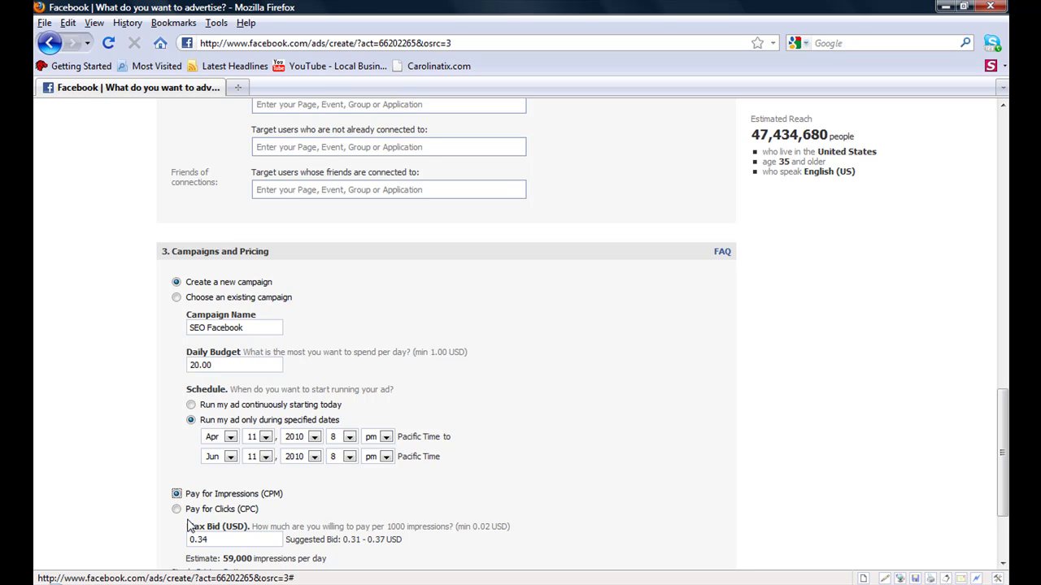
click(176, 510)
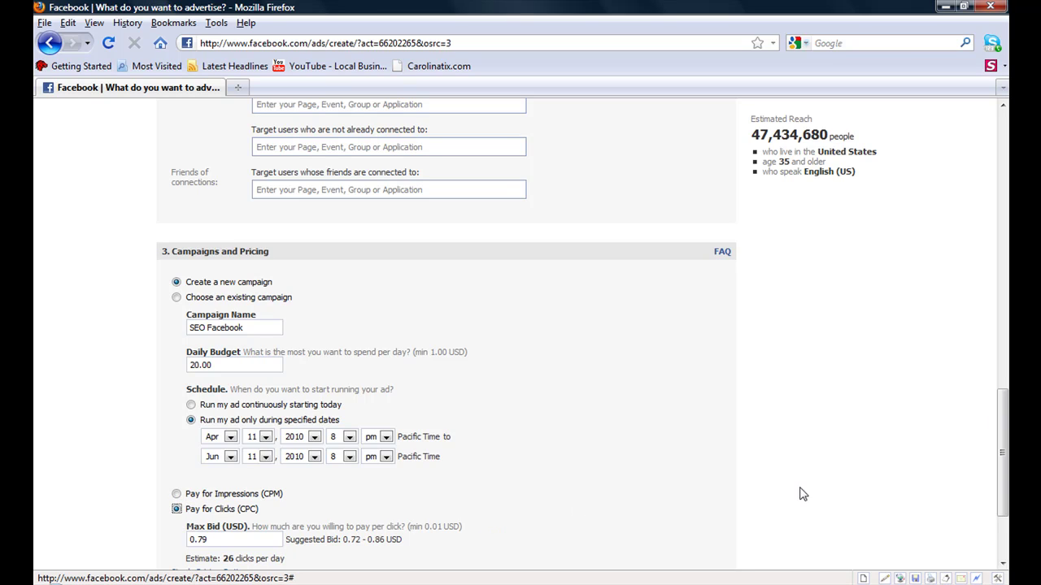
Try a maximum bid of 3.00 USD per click.
scroll(1000, 431, down, 3)
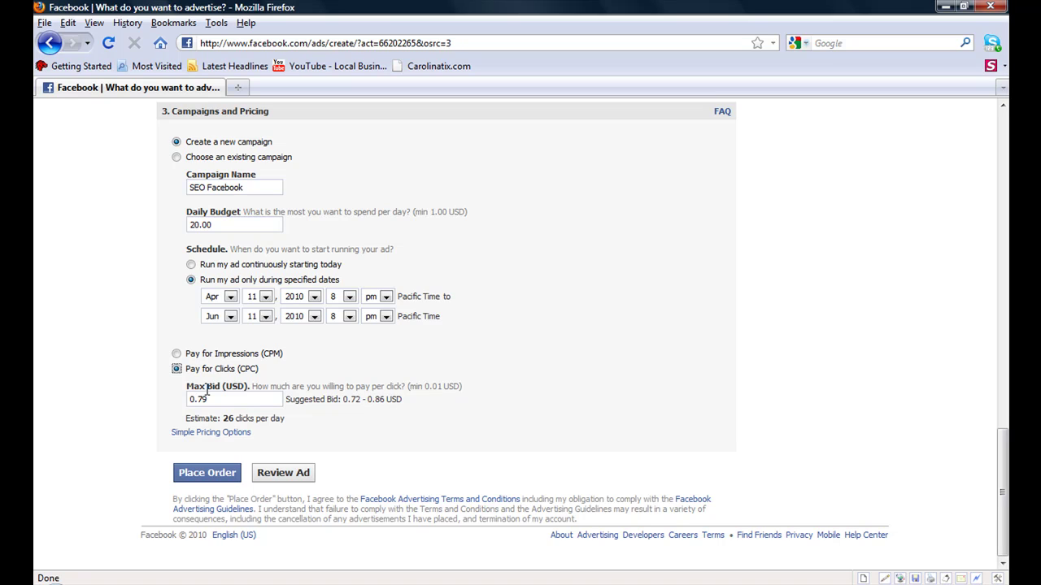
drag(226, 398, 161, 403)
text(3.00)
Set the maximum bid per click to 4.00 USD.
mouse_move(1005, 492)
mouse_down()
mouse_move(1005, 252)
mouse_move(1005, 512)
mouse_up()
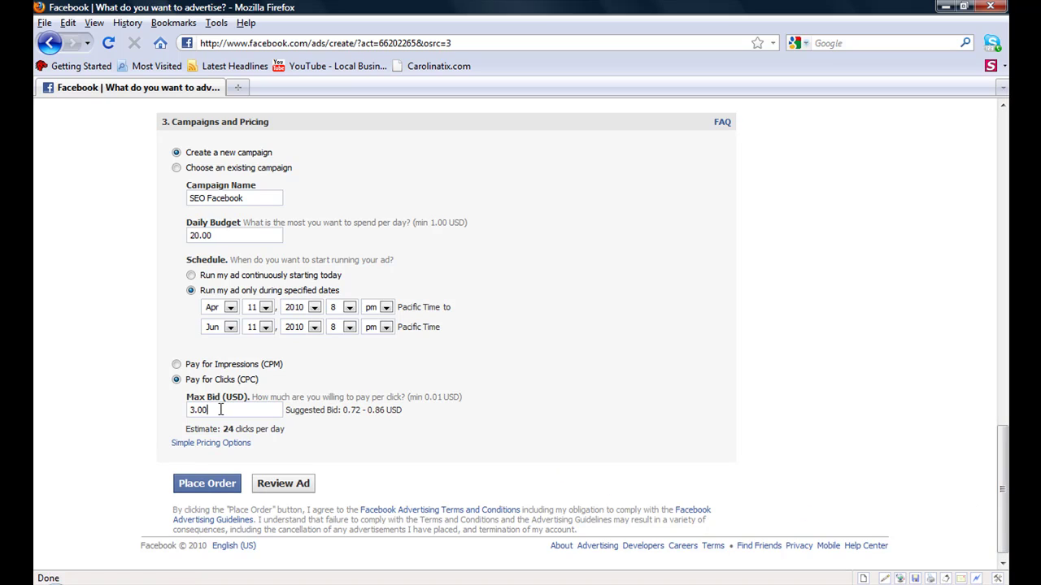
drag(220, 410, 185, 409)
text(4.)
text(00)
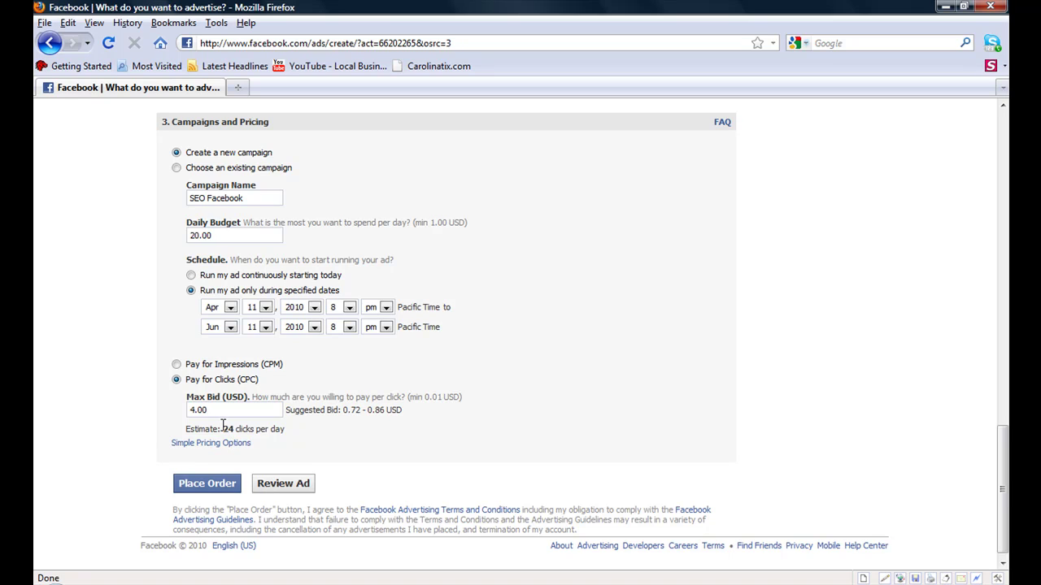